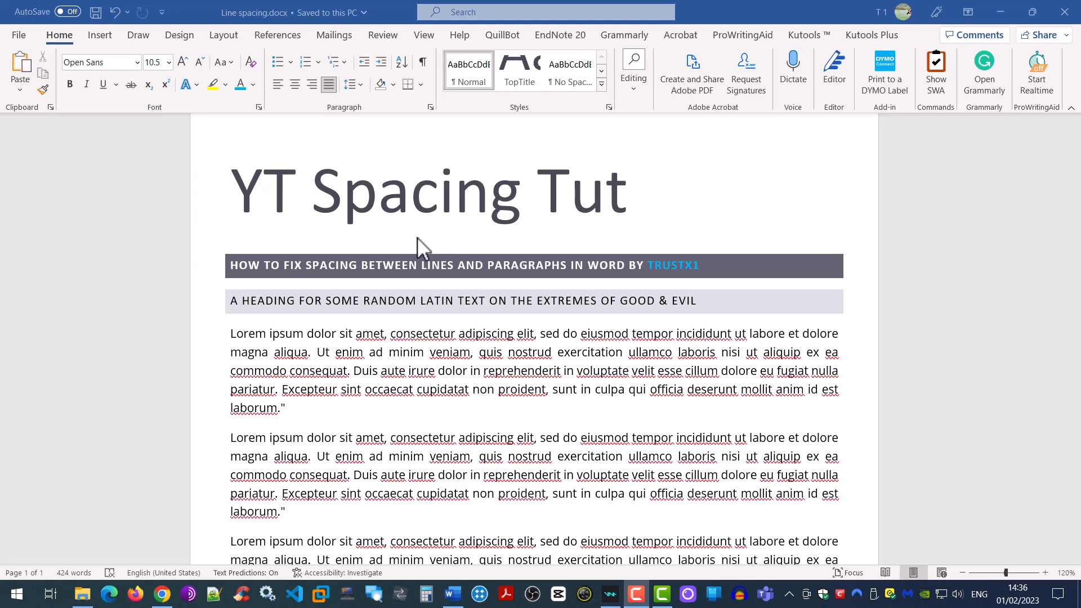
Preview the 2.0 line spacing option on the first Lorem ipsum paragraph without applying it.
{"action": "double_click", "coordinate": [421, 370]}
{"action": "left_click_drag", "start_coordinate": [274, 337], "coordinate": [247, 360]}
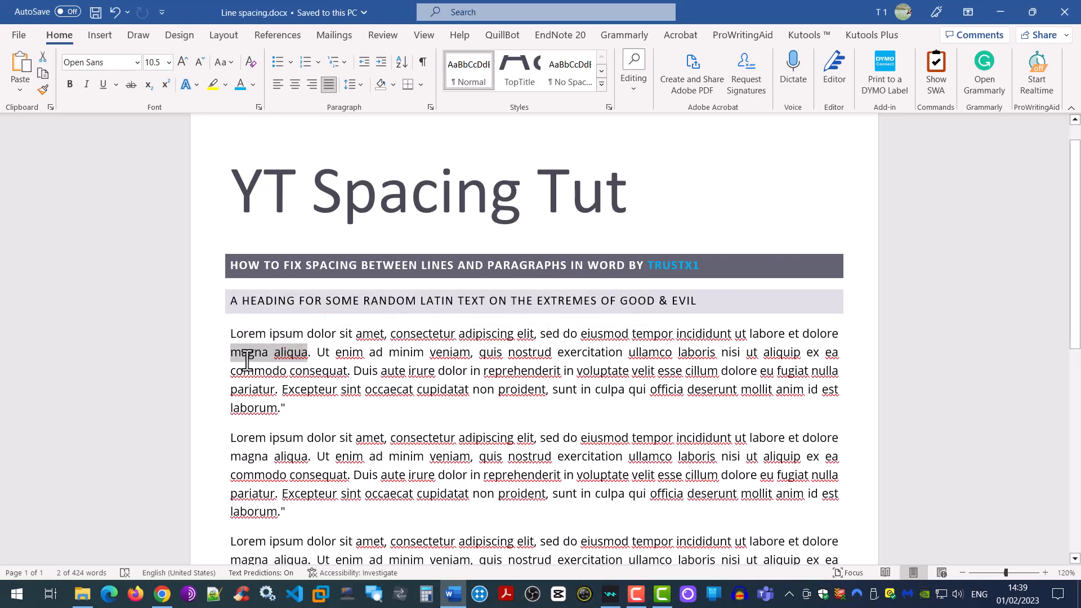
{"action": "left_click_drag", "start_coordinate": [312, 373], "coordinate": [253, 410]}
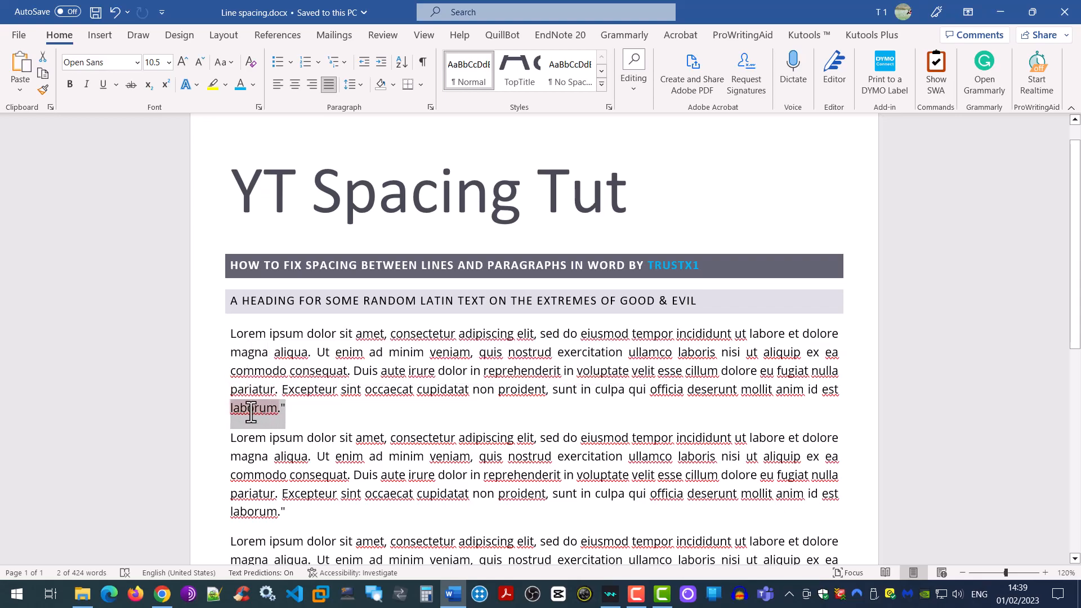
{"action": "left_click", "coordinate": [302, 415]}
{"action": "left_click_drag", "start_coordinate": [302, 416], "coordinate": [235, 341]}
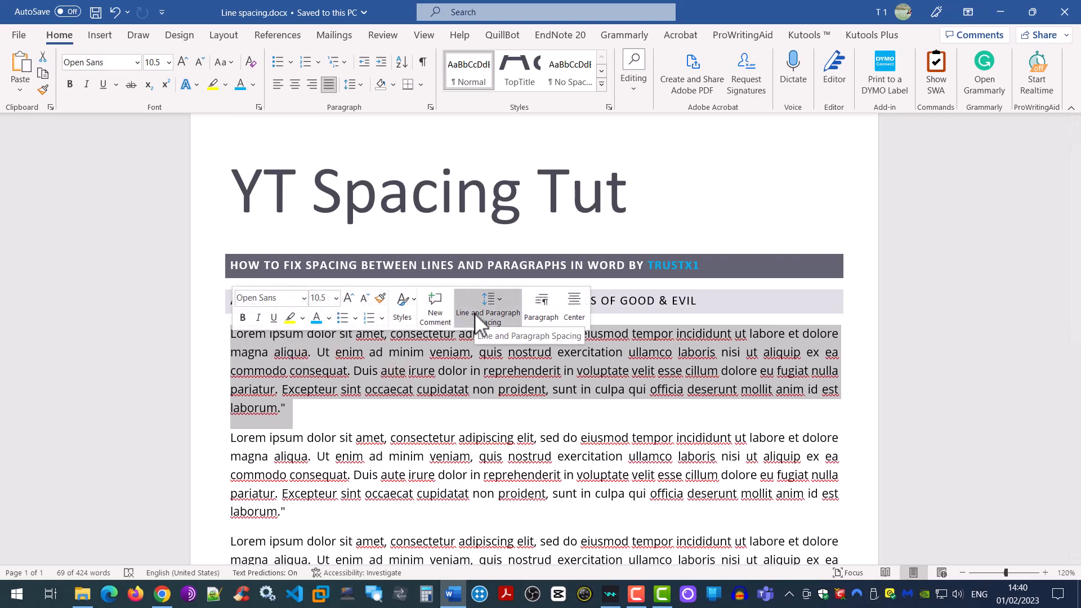
{"action": "left_click", "coordinate": [501, 299]}
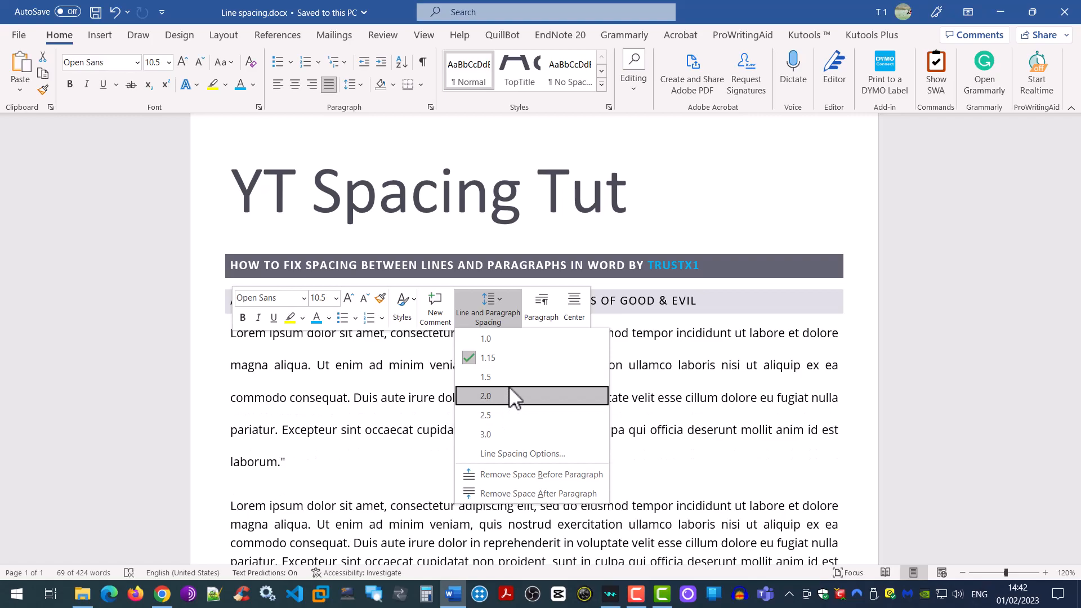
{"action": "left_click", "coordinate": [382, 352]}
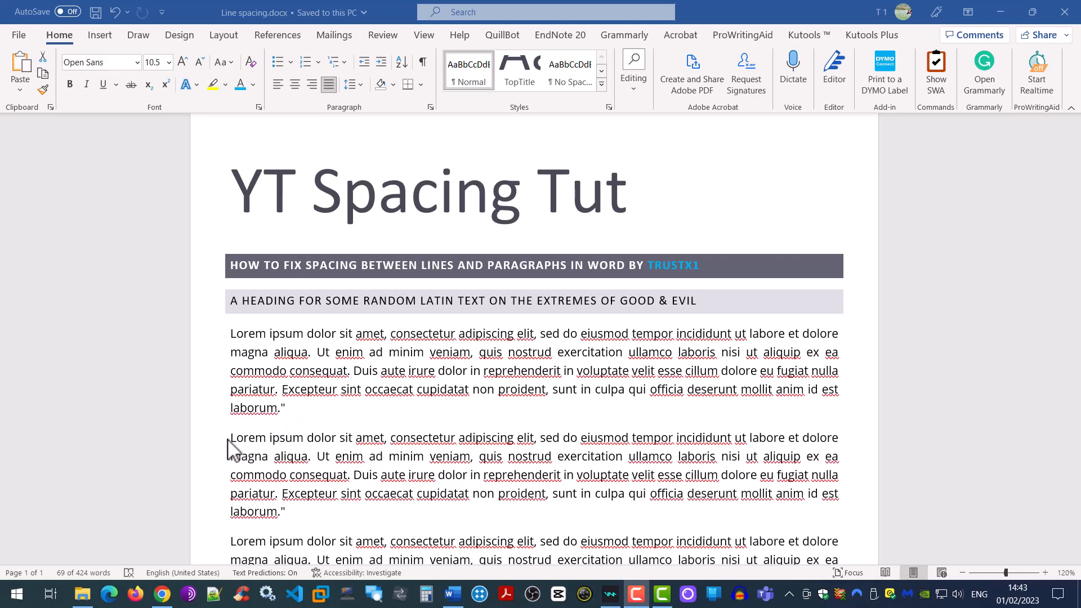
Remove the space before the second Lorem ipsum paragraph.
{"action": "left_click", "coordinate": [303, 442]}
{"action": "left_click_drag", "start_coordinate": [303, 442], "coordinate": [234, 443]}
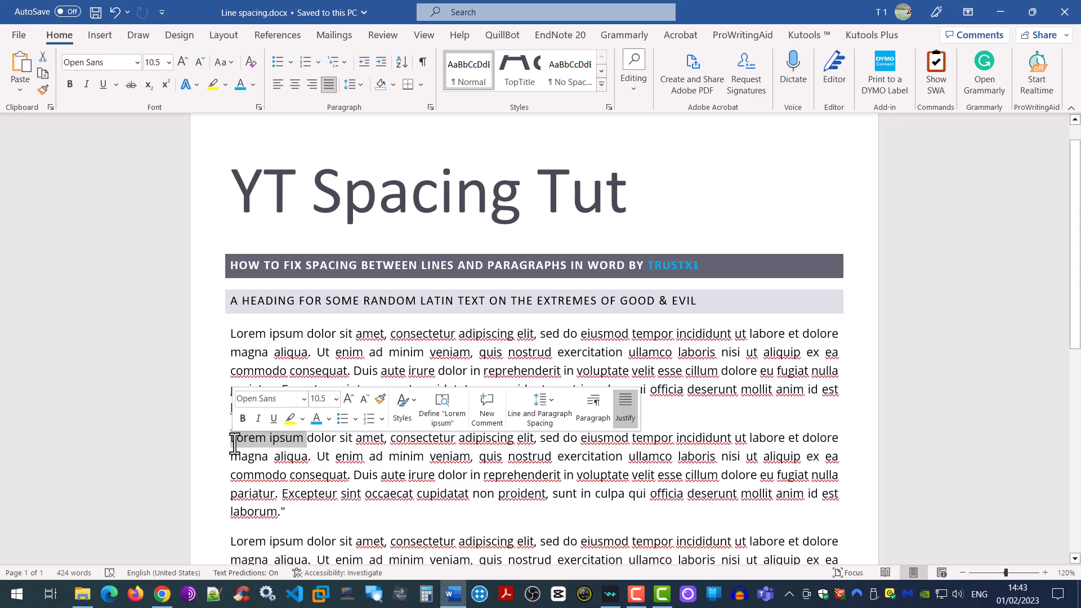
{"action": "triple_click", "coordinate": [234, 443]}
{"action": "left_click", "coordinate": [311, 516]}
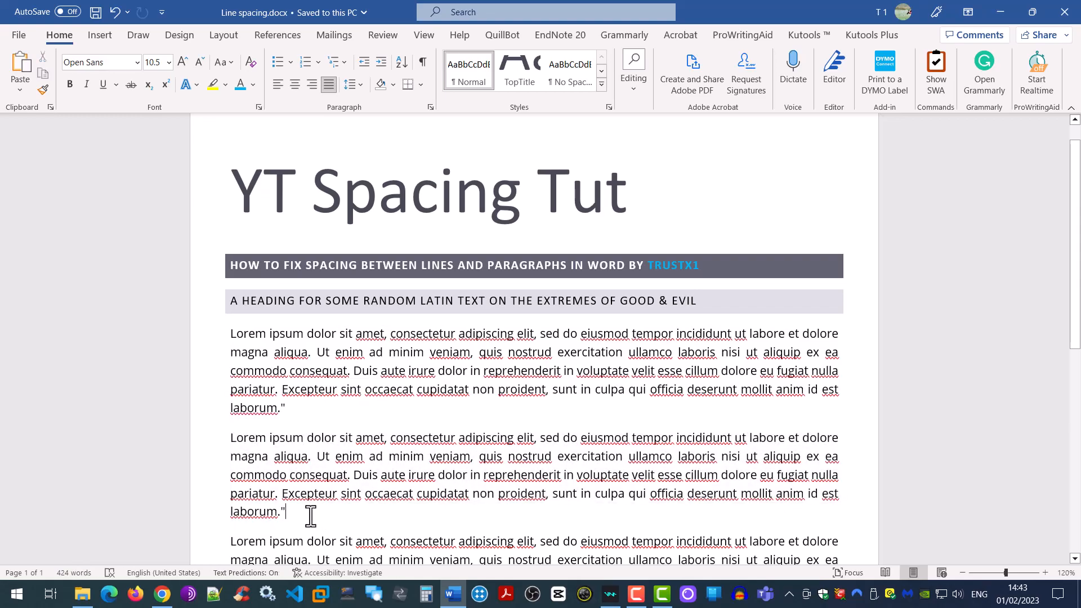
{"action": "left_click_drag", "start_coordinate": [304, 511], "coordinate": [225, 439]}
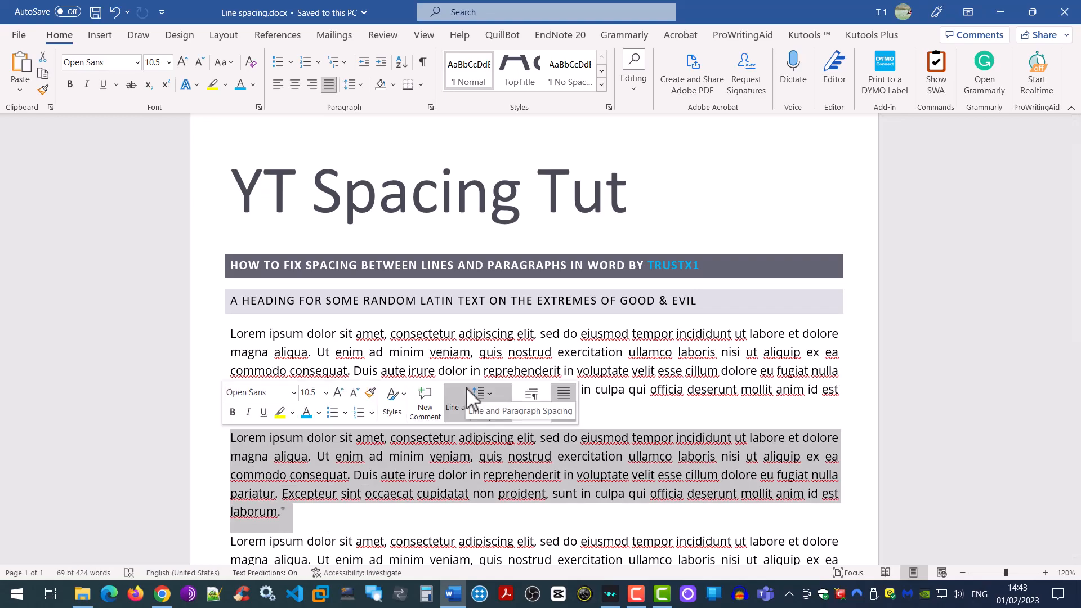
{"action": "left_click", "coordinate": [495, 394]}
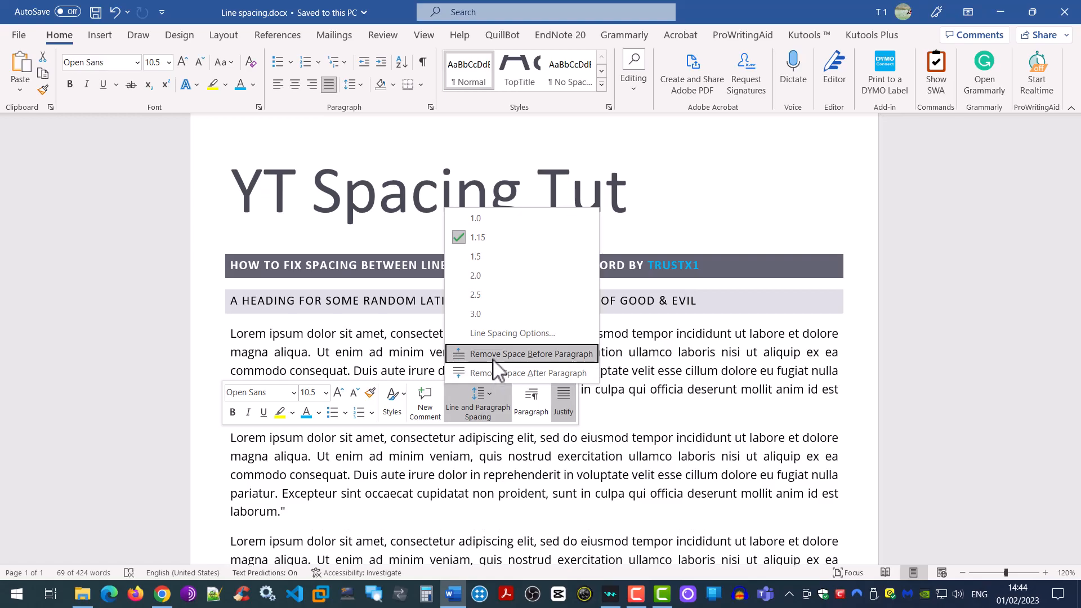
{"action": "left_click", "coordinate": [493, 361]}
Remove the space after the first Lorem ipsum paragraph under the grey heading.
{"action": "triple_click", "coordinate": [297, 418]}
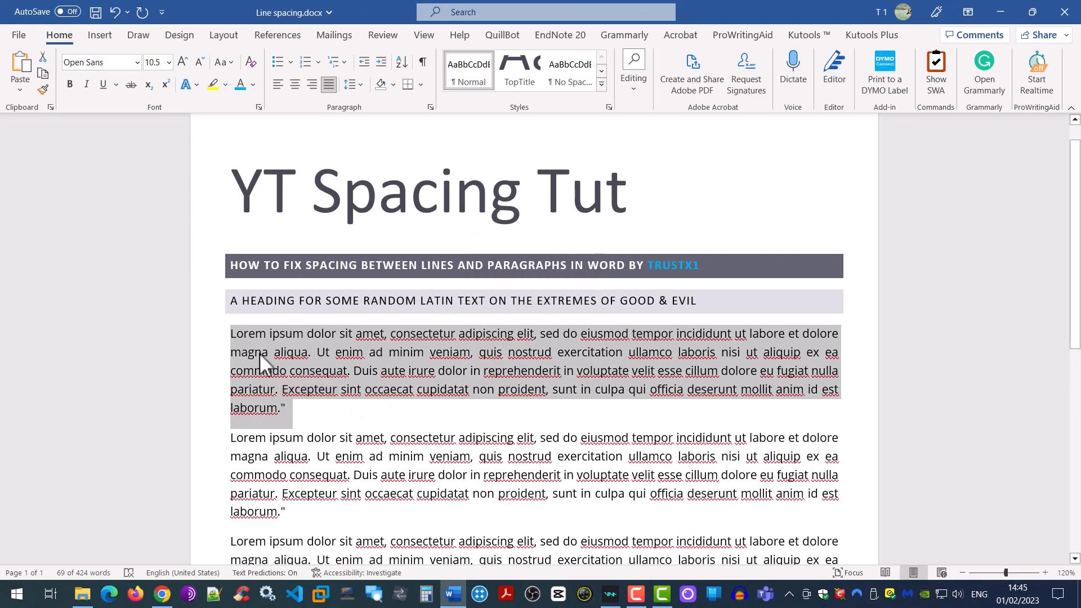
{"action": "left_click", "coordinate": [363, 413]}
{"action": "left_click_drag", "start_coordinate": [321, 410], "coordinate": [238, 342]}
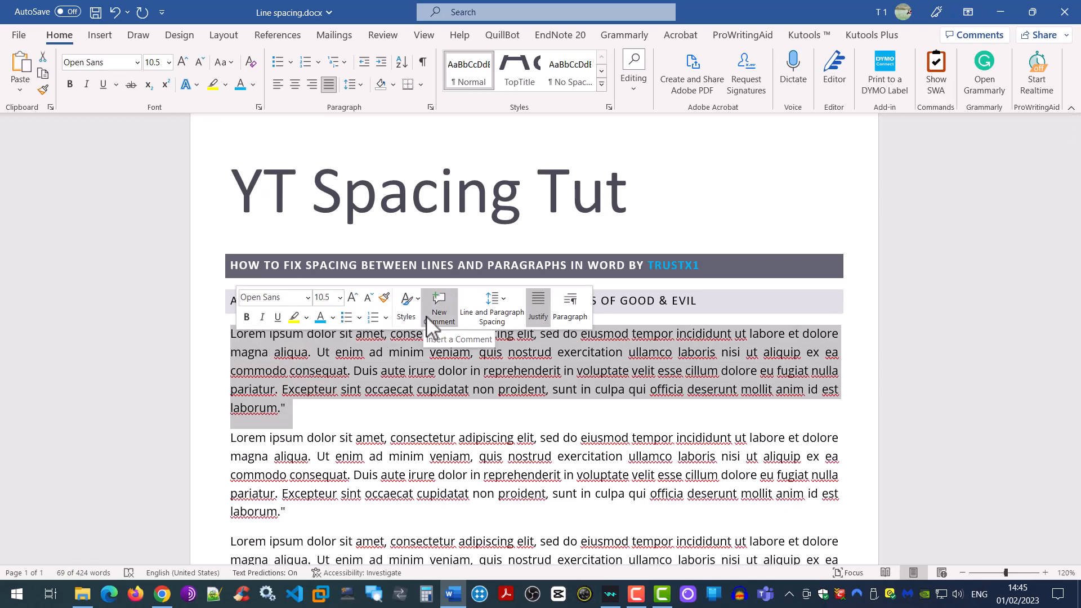
{"action": "left_click", "coordinate": [505, 299]}
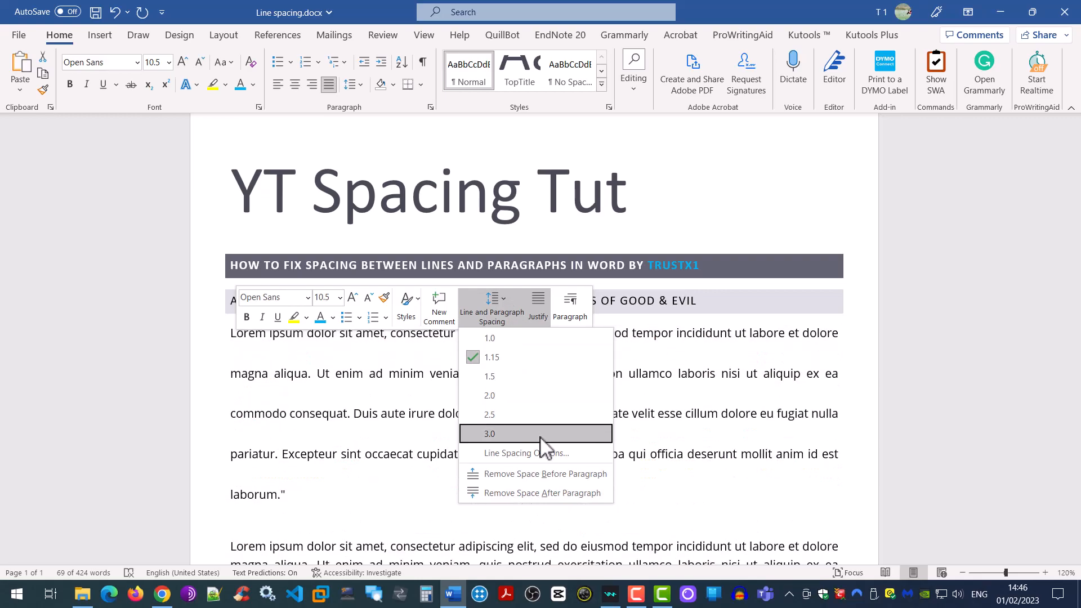
{"action": "left_click", "coordinate": [545, 491]}
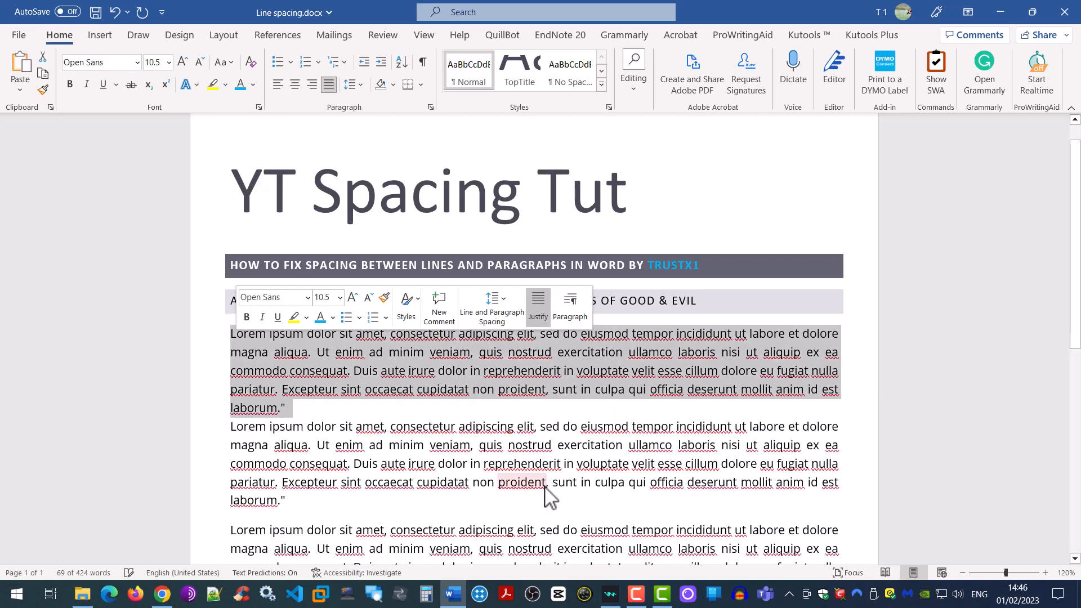
{"action": "right_click", "coordinate": [430, 479]}
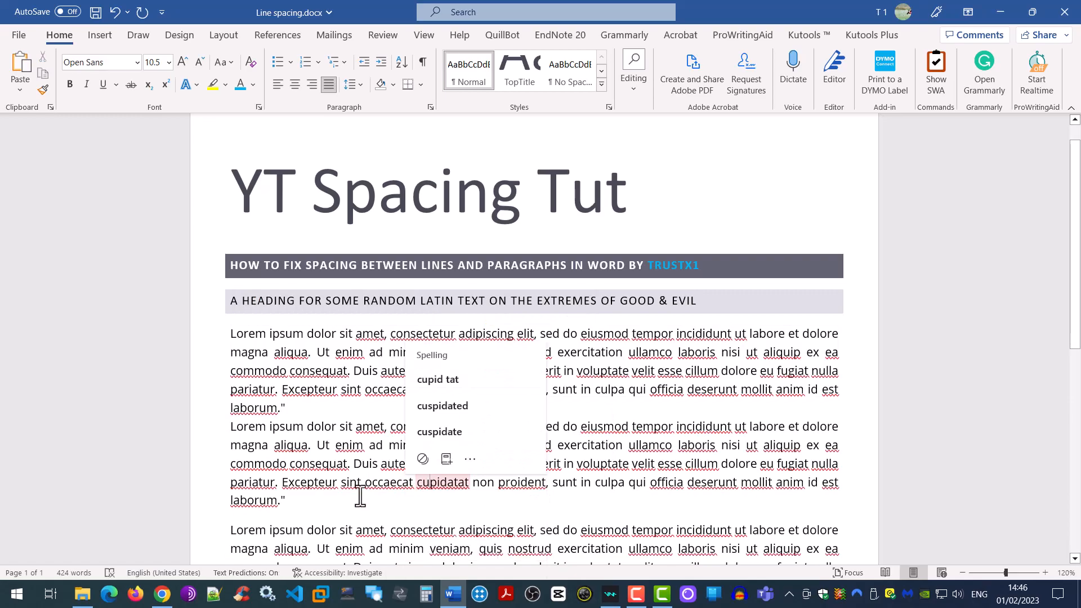
{"action": "left_click", "coordinate": [318, 516]}
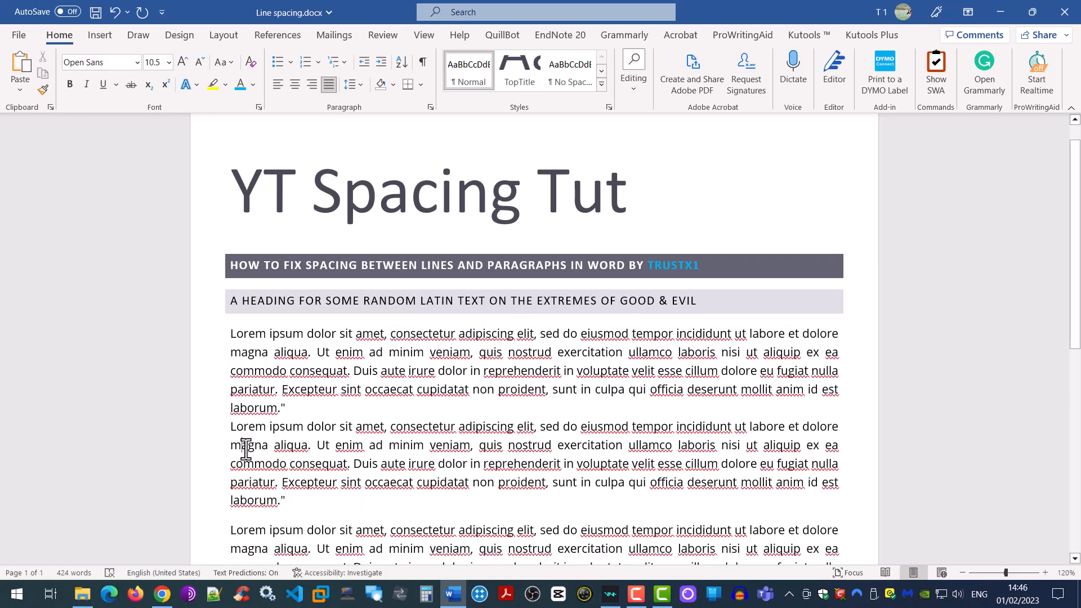
{"action": "left_click", "coordinate": [298, 547]}
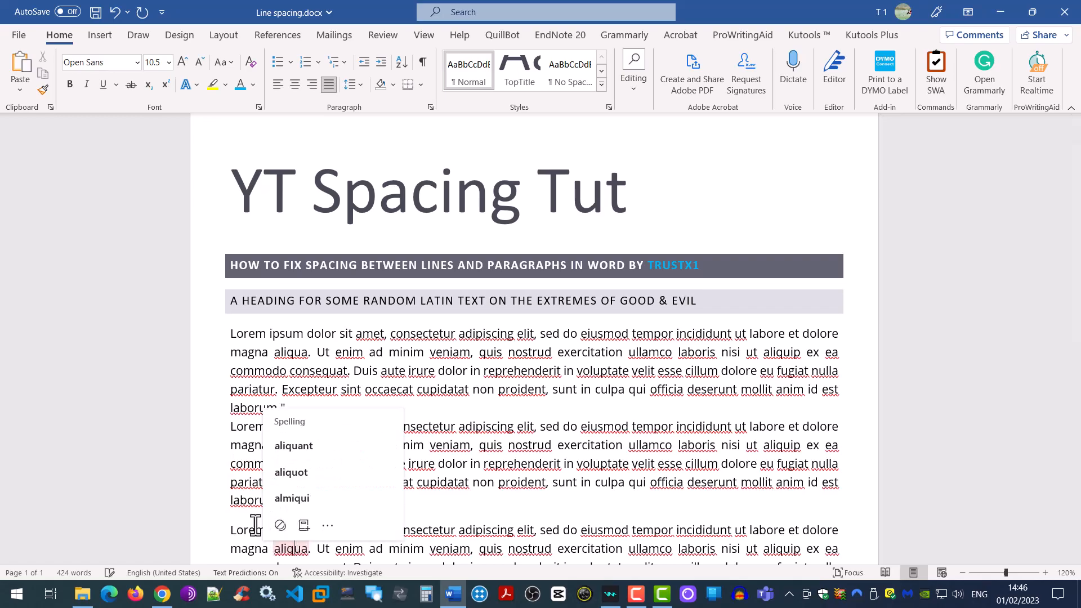
{"action": "left_click", "coordinate": [234, 522]}
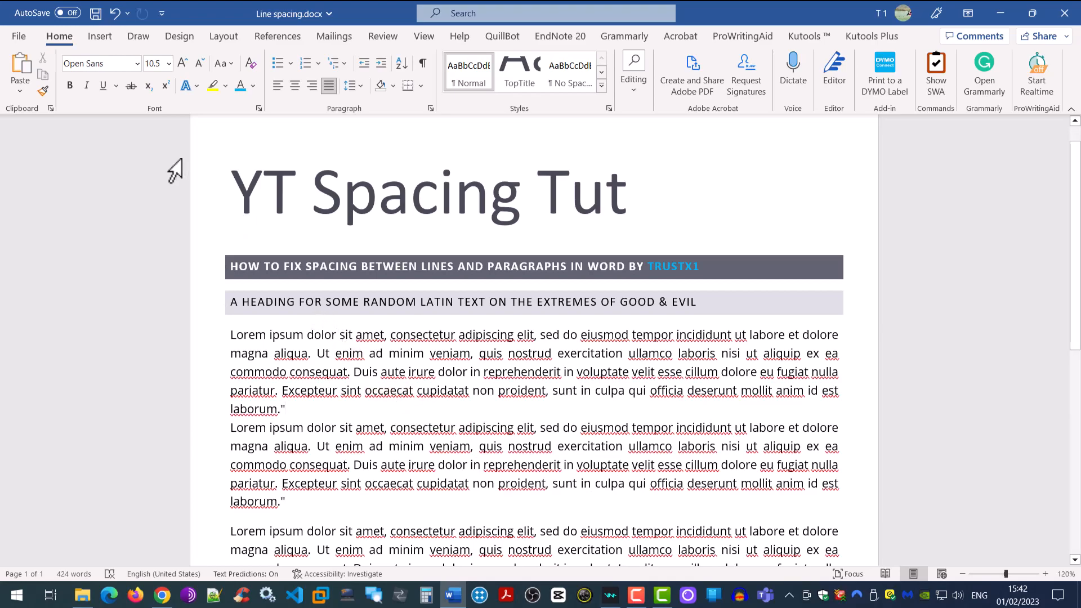
Apply the built-in Double paragraph spacing to the whole document.
{"action": "left_click", "coordinate": [182, 40]}
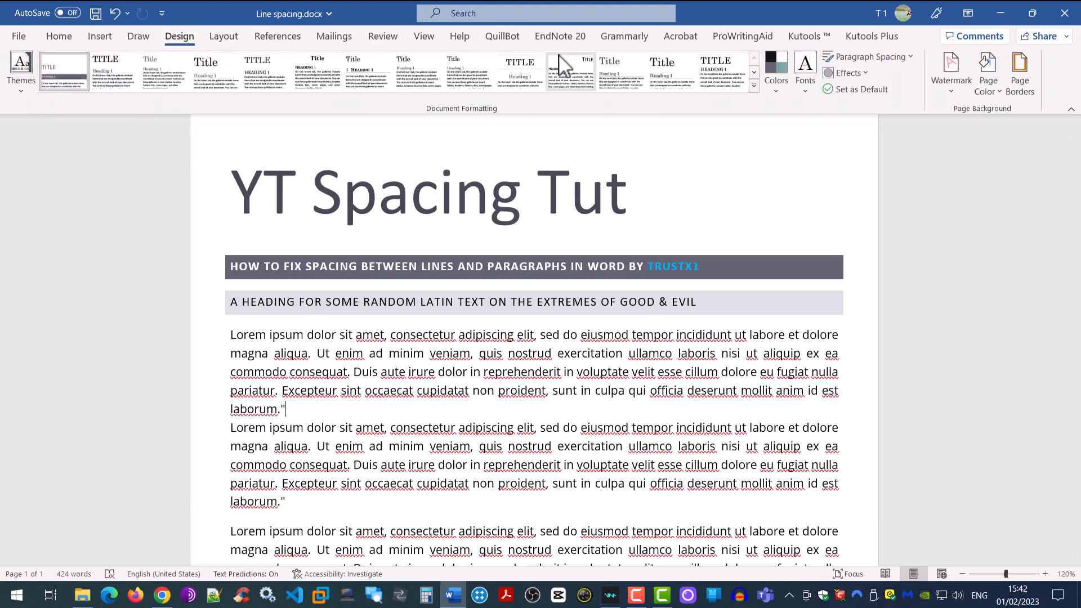
{"action": "left_click", "coordinate": [911, 57]}
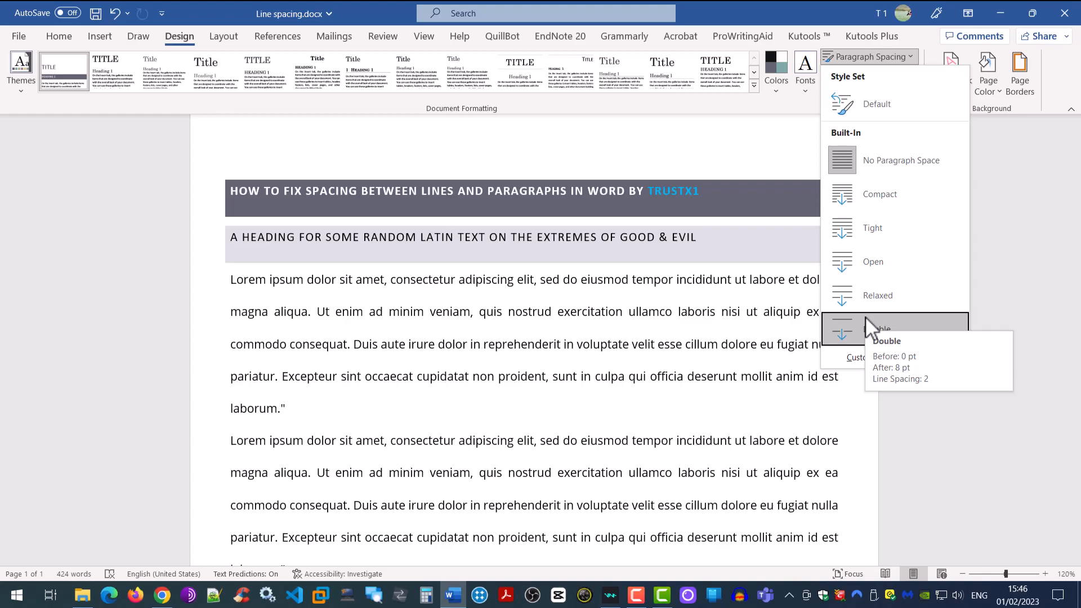
{"action": "left_click", "coordinate": [860, 324]}
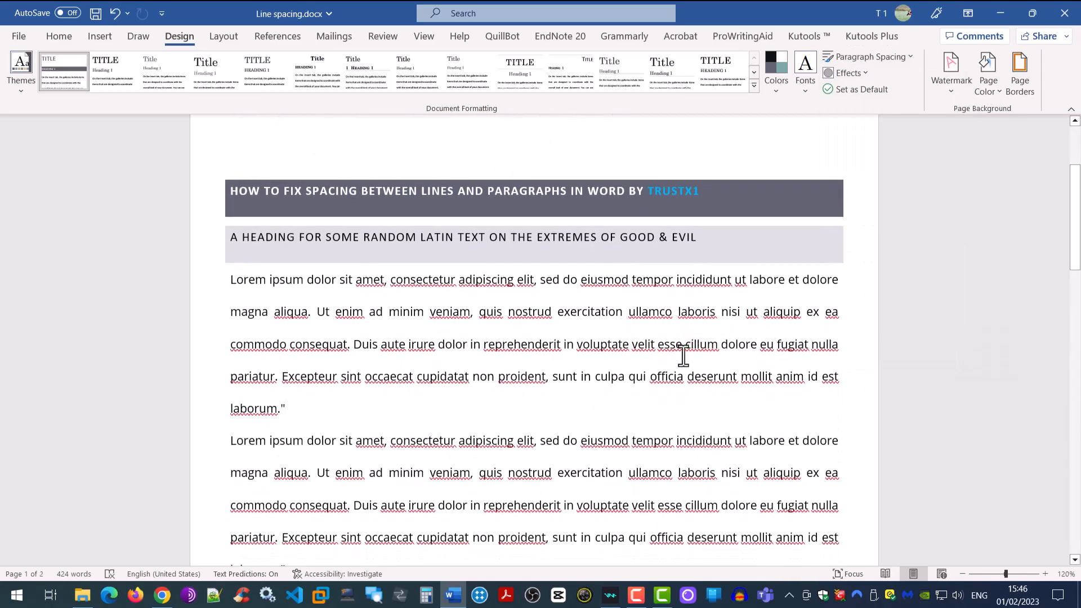
Review the text on both pages and undo the document-wide paragraph spacing change.
{"action": "scroll", "coordinate": [683, 355], "scroll_direction": "down", "scroll_amount": 10}
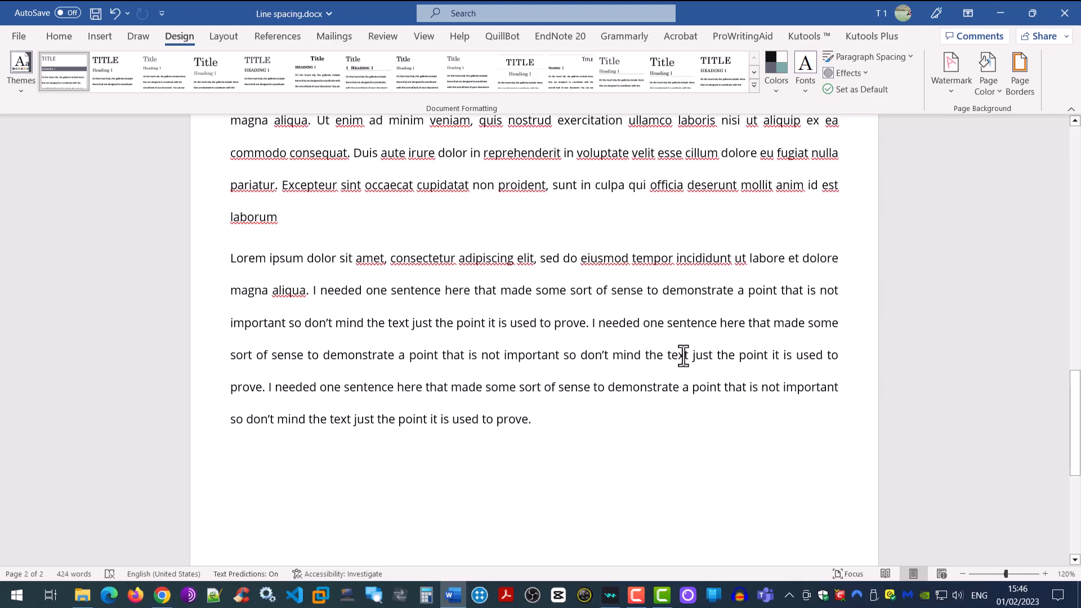
{"action": "scroll", "coordinate": [683, 354], "scroll_direction": "up", "scroll_amount": 15}
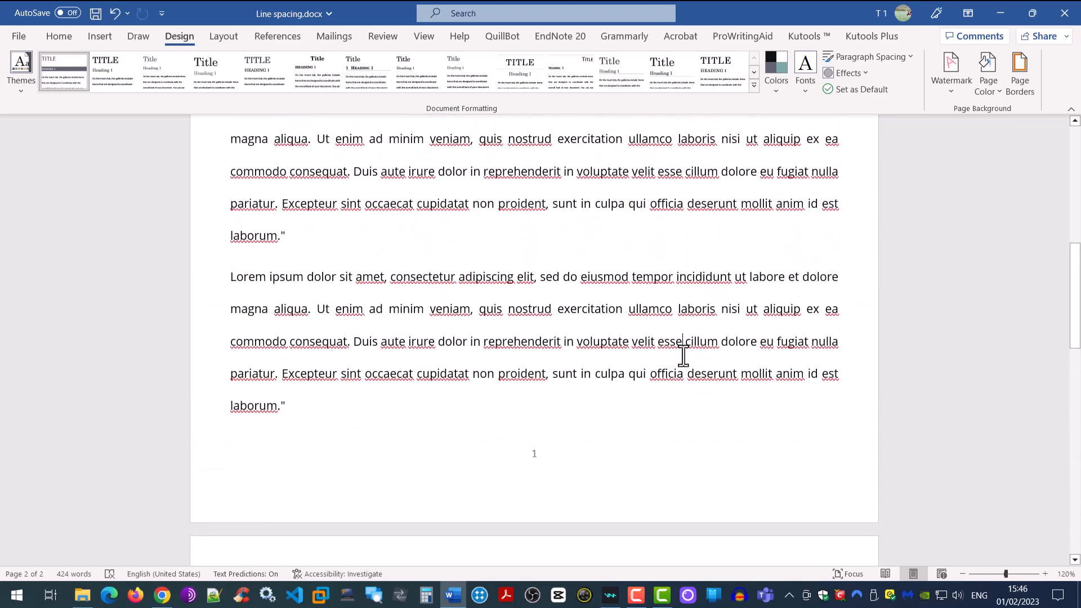
{"action": "scroll", "coordinate": [683, 354], "scroll_direction": "up", "scroll_amount": 2}
{"action": "scroll", "coordinate": [683, 354], "scroll_direction": "down", "scroll_amount": 12}
{"action": "scroll", "coordinate": [683, 355], "scroll_direction": "up", "scroll_amount": 12}
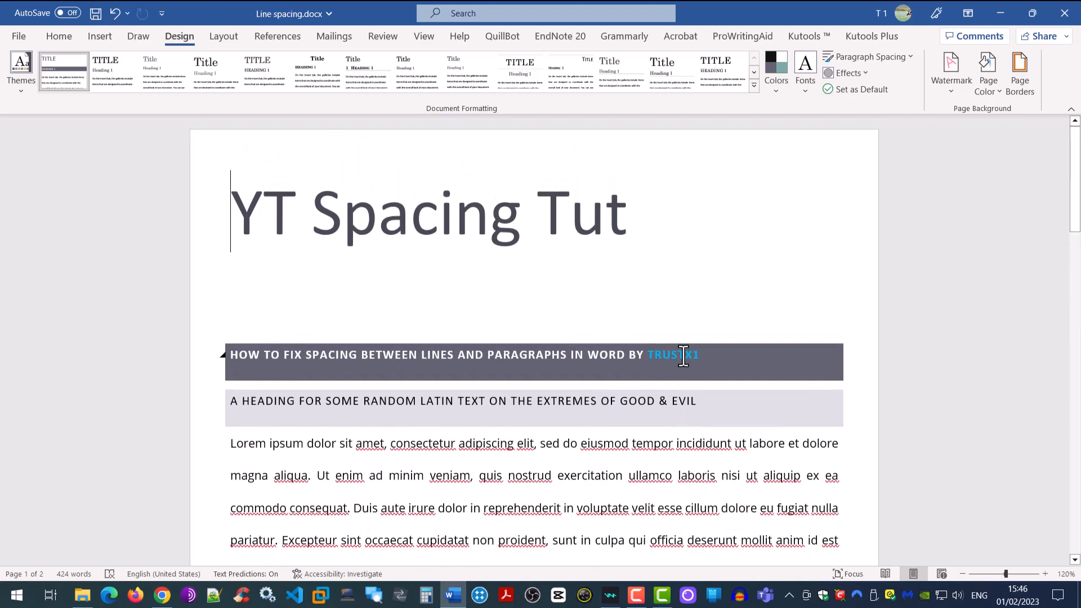
{"action": "left_click", "coordinate": [119, 15]}
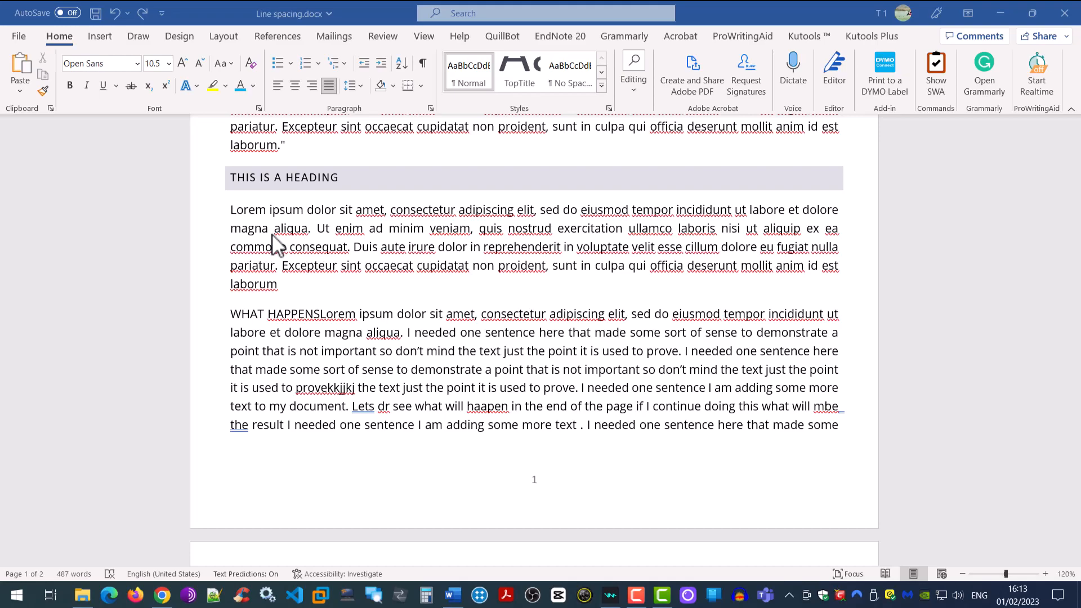
Add the filler text "kssflkjdslkfjdskfldsjlkjdflkdskldsf" at the end of the paragraph directly above "THIS IS A HEADING".
{"action": "left_click", "coordinate": [260, 222]}
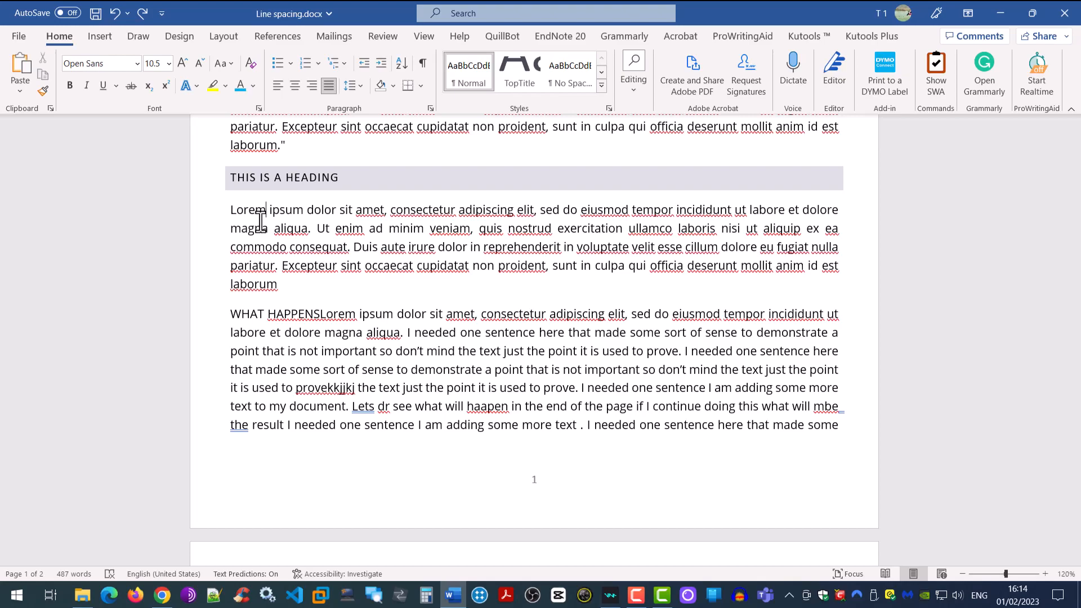
{"action": "left_click_drag", "start_coordinate": [233, 214], "coordinate": [337, 220]}
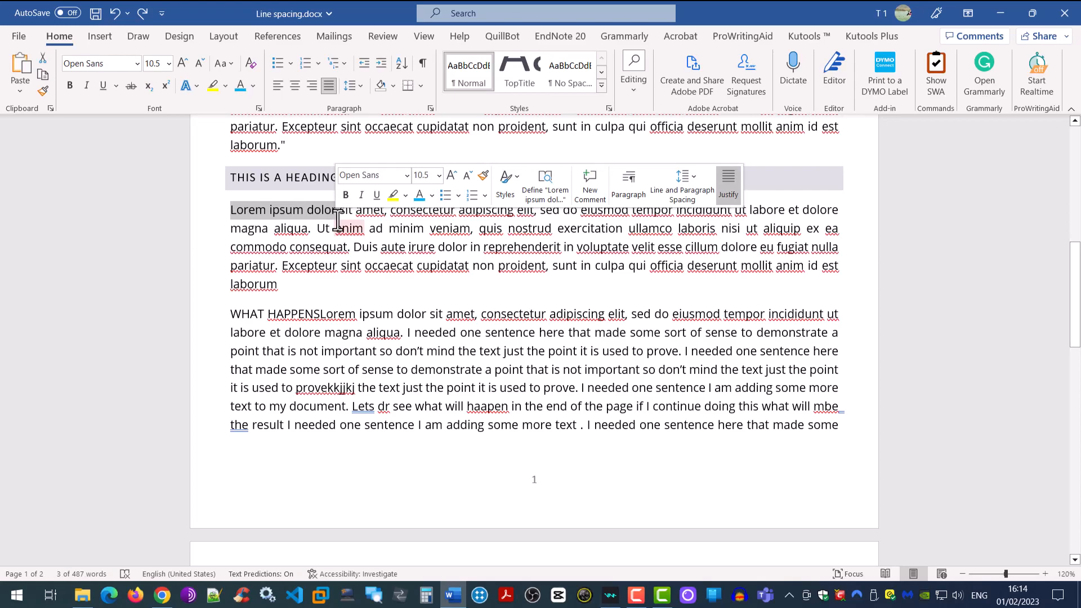
{"action": "left_click", "coordinate": [308, 154]}
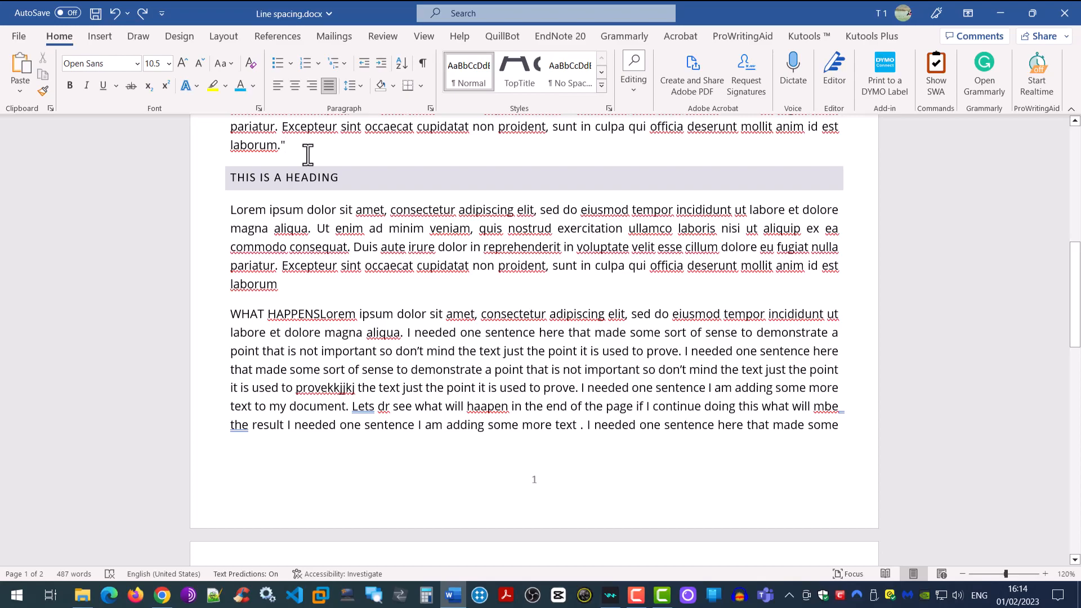
{"action": "type", "text": "kssflkjdslkfjdskfldsjlkjdflkdskldsf"}
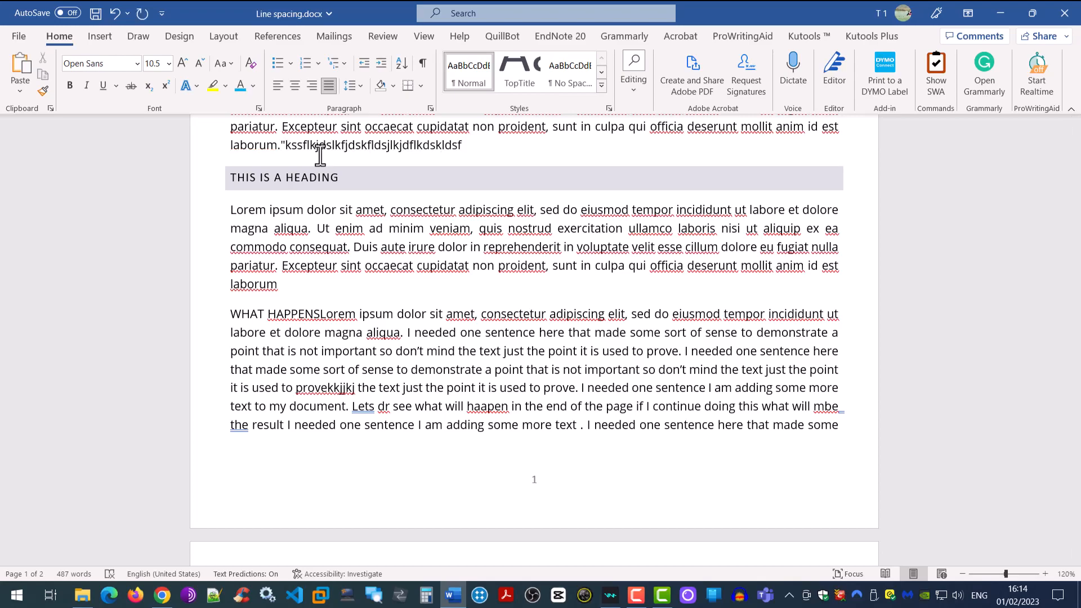
Insert eight blank lines above "THIS IS A HEADING" and check where the text below the heading lands.
{"action": "key", "text": "Return"}
{"action": "key", "text": "Return"}
{"action": "key", "text": "Return"}
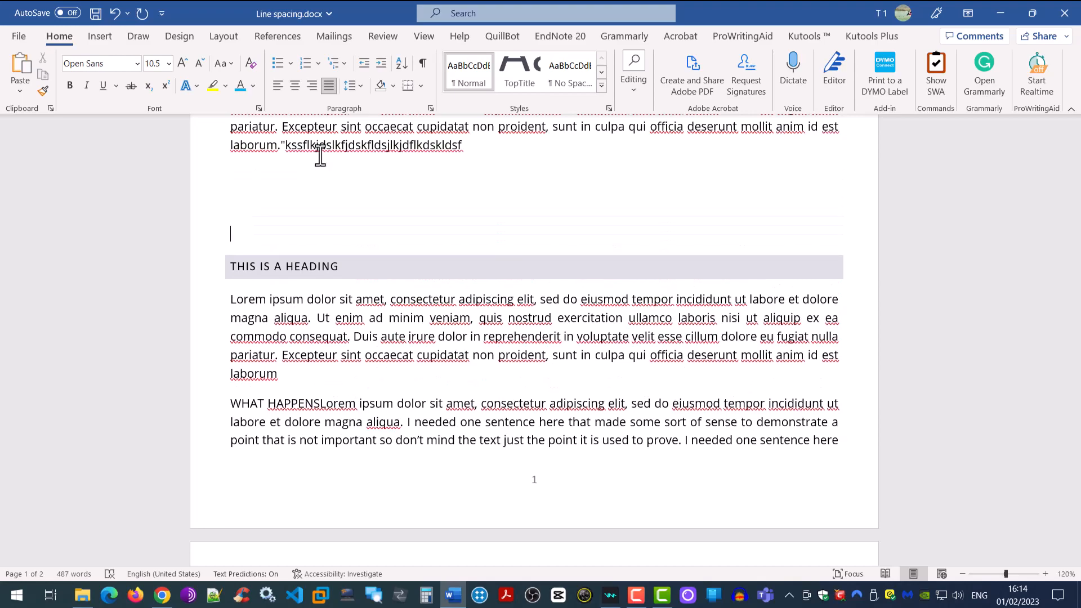
{"action": "key", "text": "Return"}
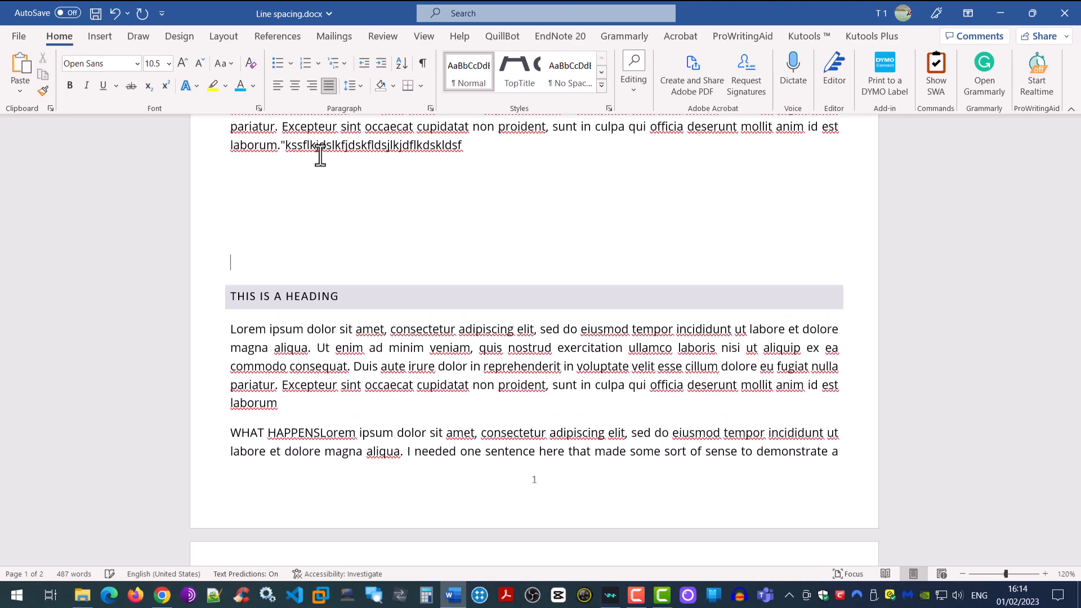
{"action": "key", "text": "Return"}
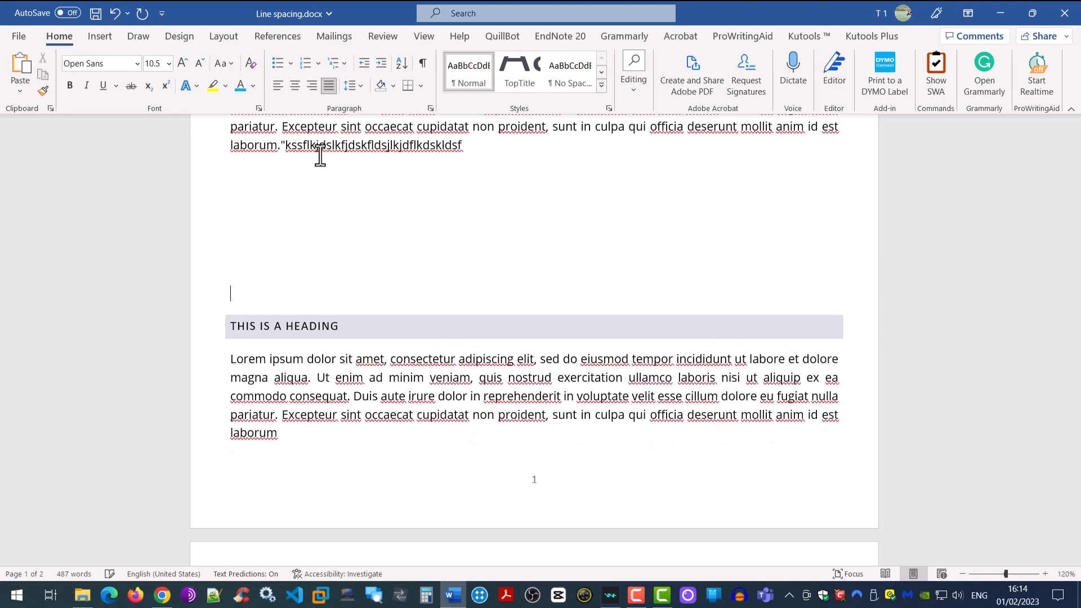
{"action": "key", "text": "Return"}
{"action": "key", "text": "Return"}
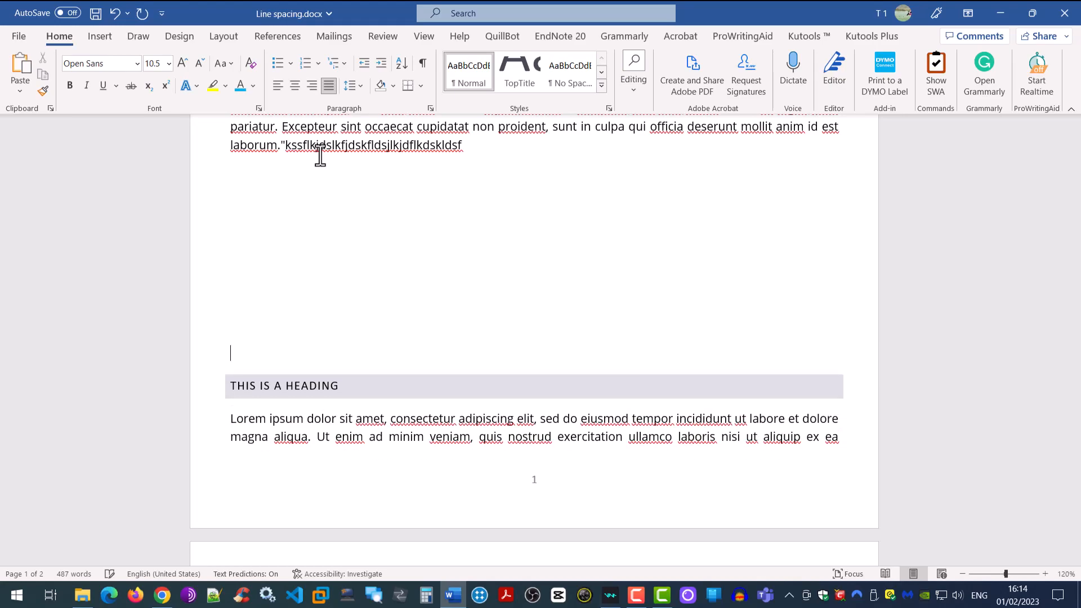
{"action": "key", "text": "Return"}
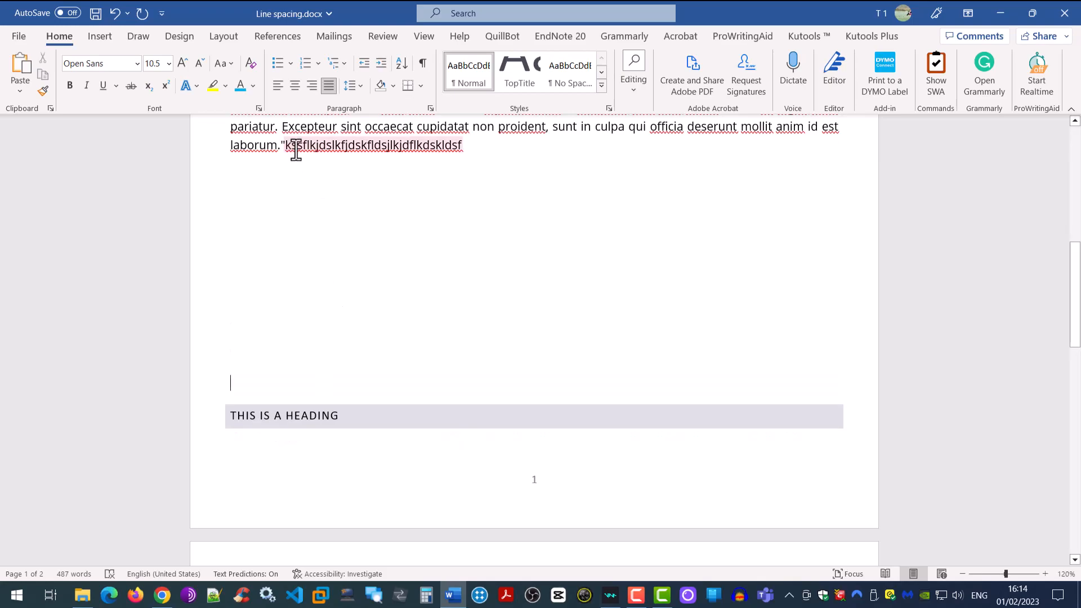
{"action": "left_click", "coordinate": [412, 457]}
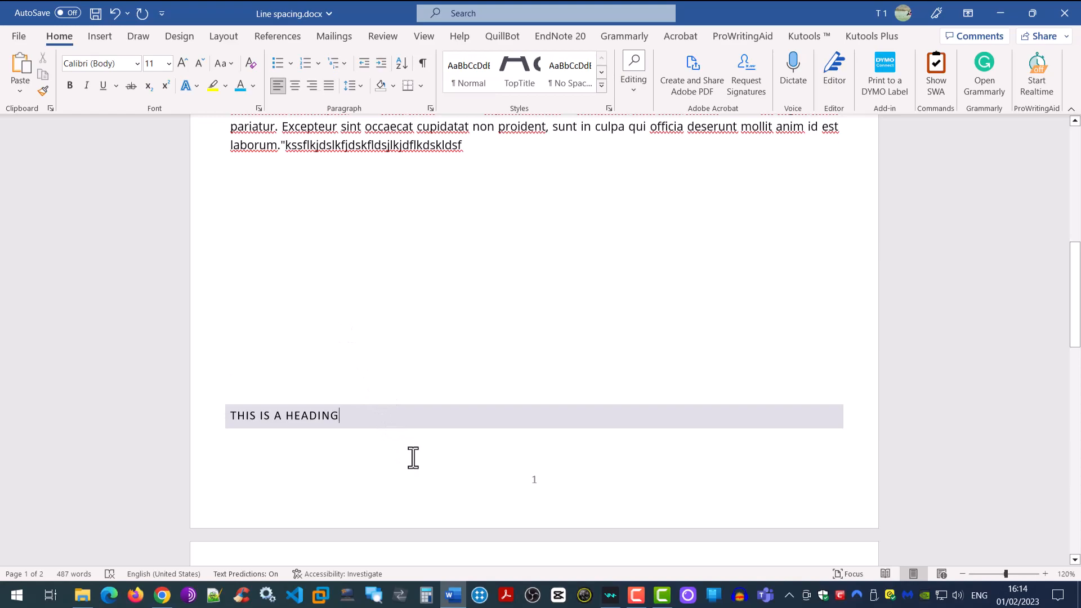
{"action": "key", "text": "Page_Down"}
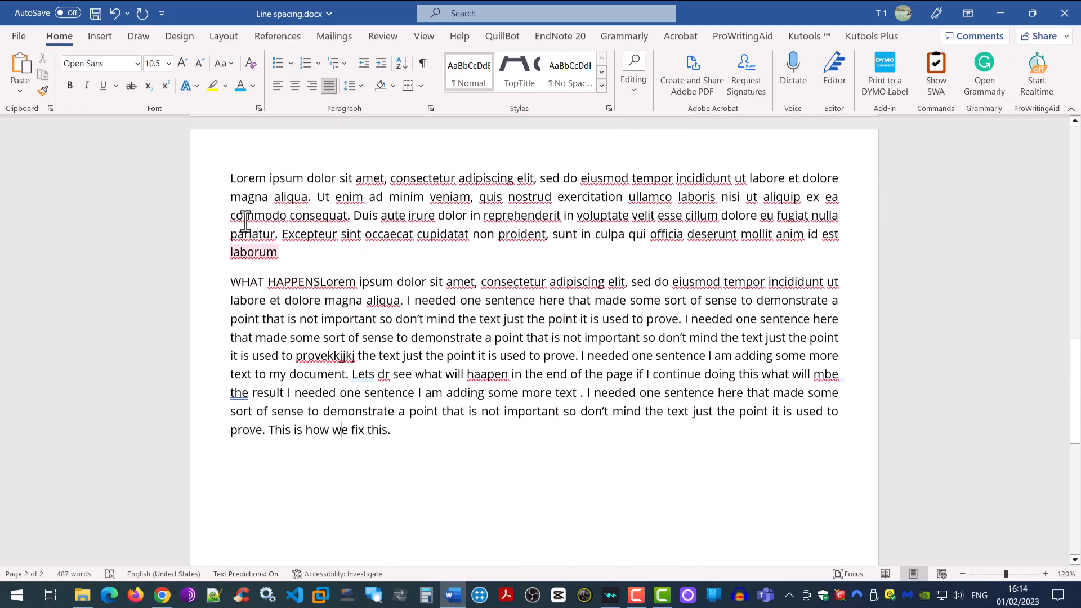
Turn on Keep with next for "THIS IS A HEADING" and the beginning of the Lorem ipsum paragraph that follows it.
{"action": "scroll", "coordinate": [238, 182], "scroll_direction": "up", "scroll_amount": 8}
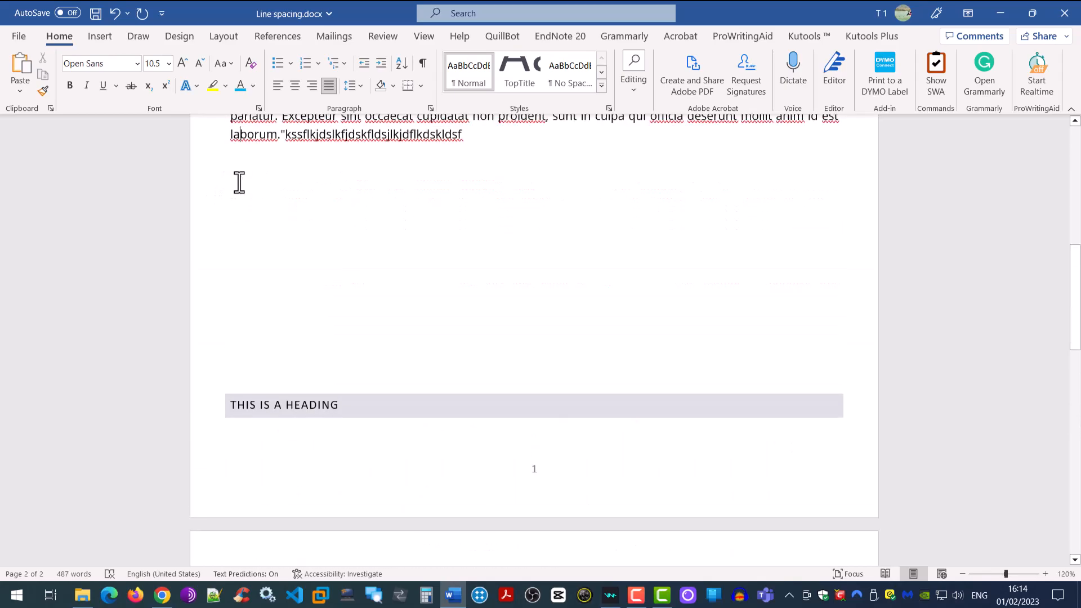
{"action": "scroll", "coordinate": [239, 183], "scroll_direction": "down", "scroll_amount": 8}
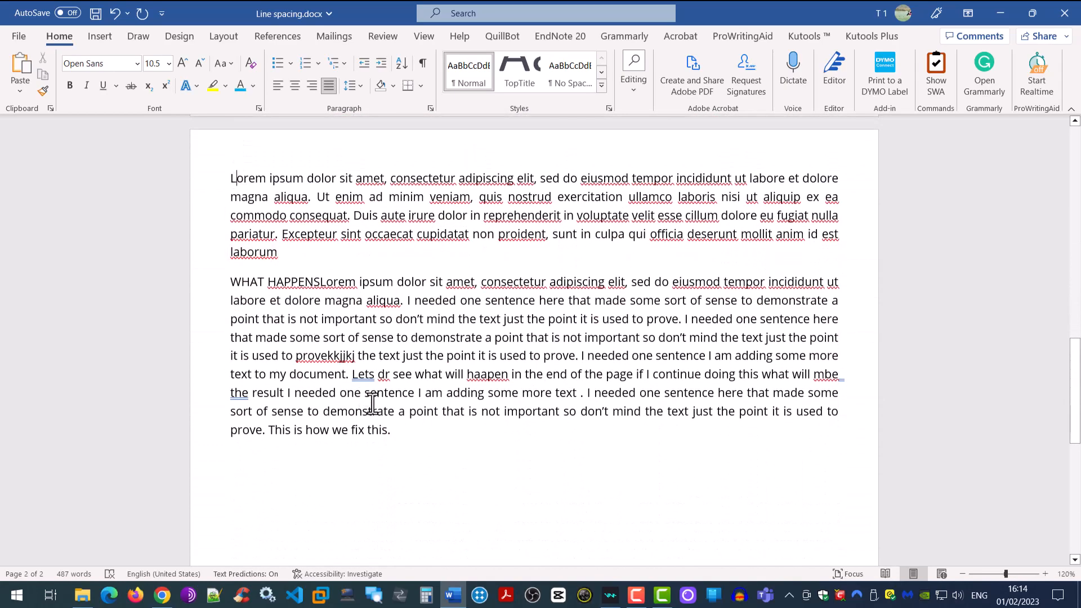
{"action": "scroll", "coordinate": [254, 293], "scroll_direction": "up", "scroll_amount": 8}
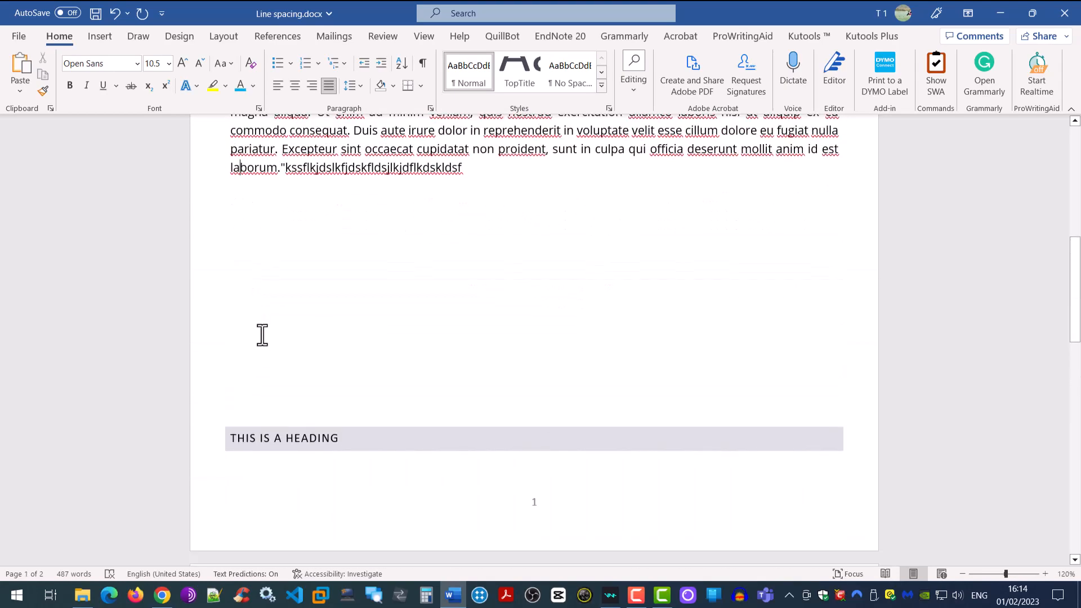
{"action": "scroll", "coordinate": [272, 427], "scroll_direction": "down", "scroll_amount": 8}
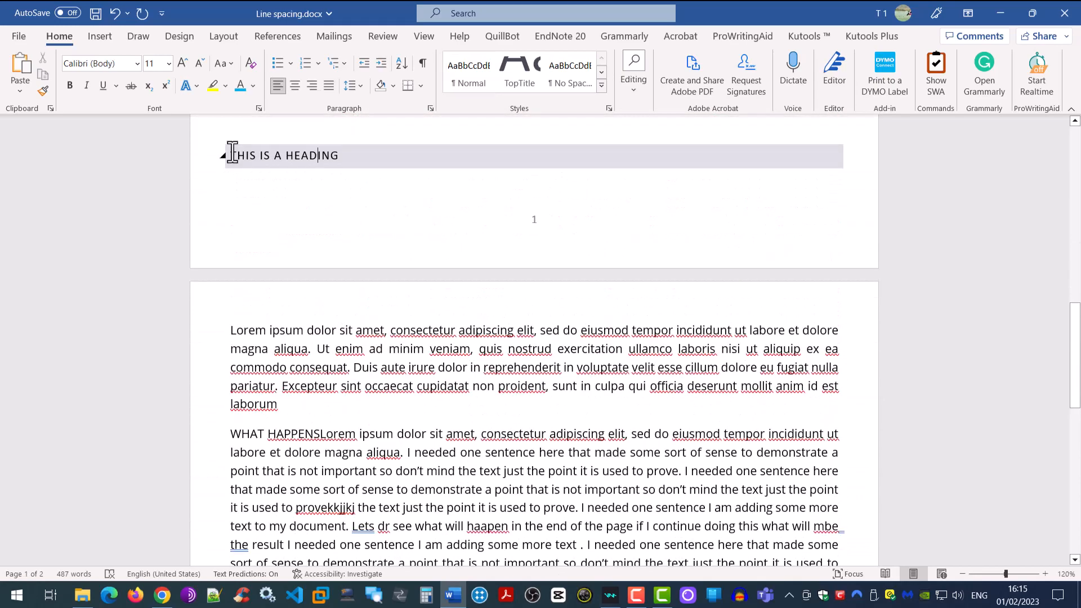
{"action": "left_click_drag", "start_coordinate": [232, 152], "coordinate": [292, 173]}
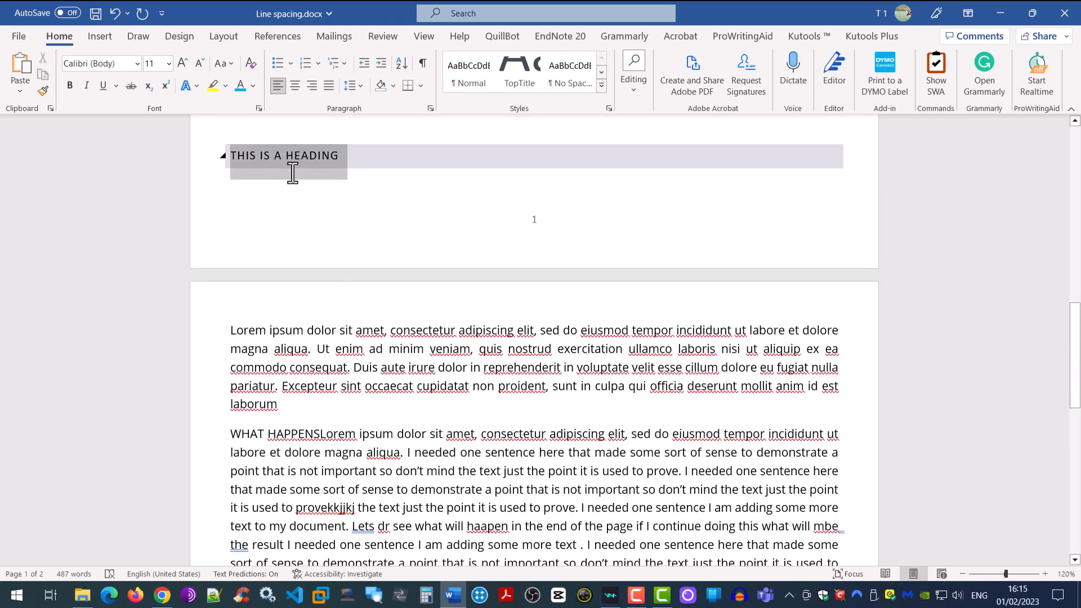
{"action": "left_click_drag", "start_coordinate": [230, 330], "coordinate": [380, 327]}
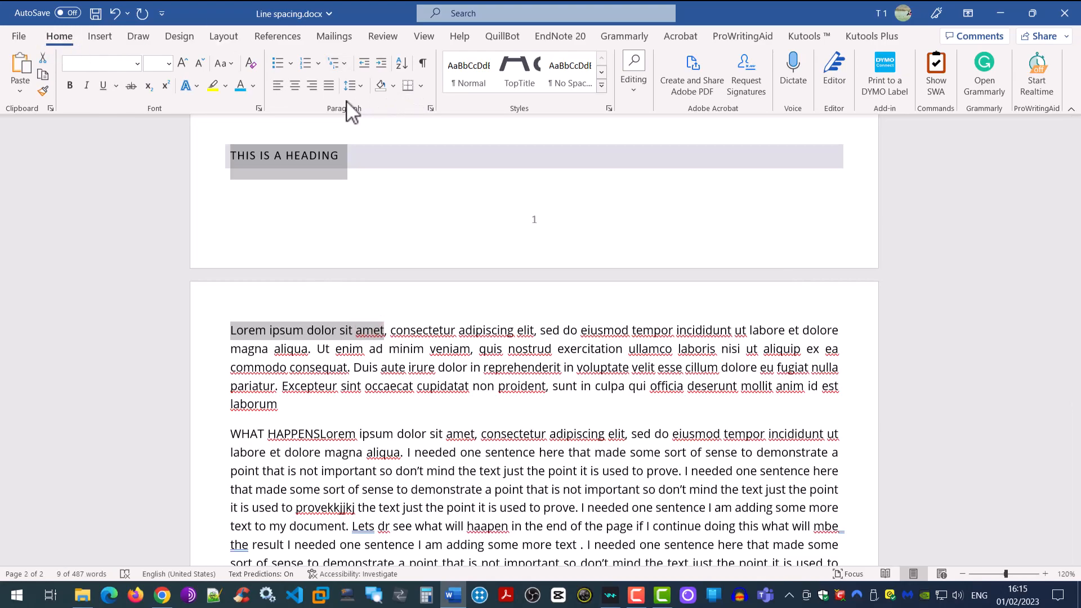
{"action": "left_click", "coordinate": [430, 109]}
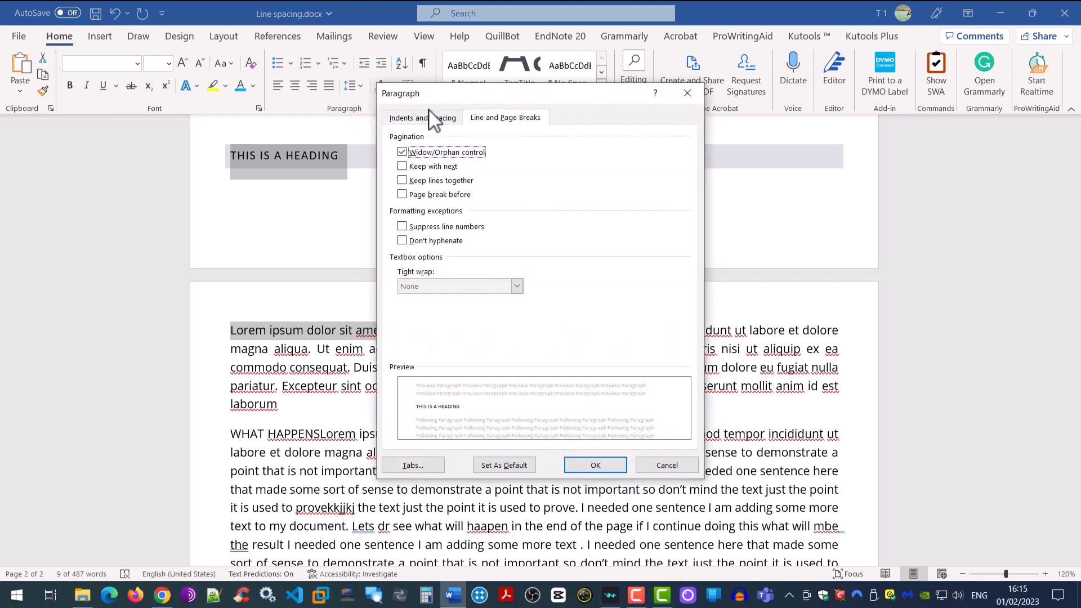
{"action": "left_click", "coordinate": [430, 117]}
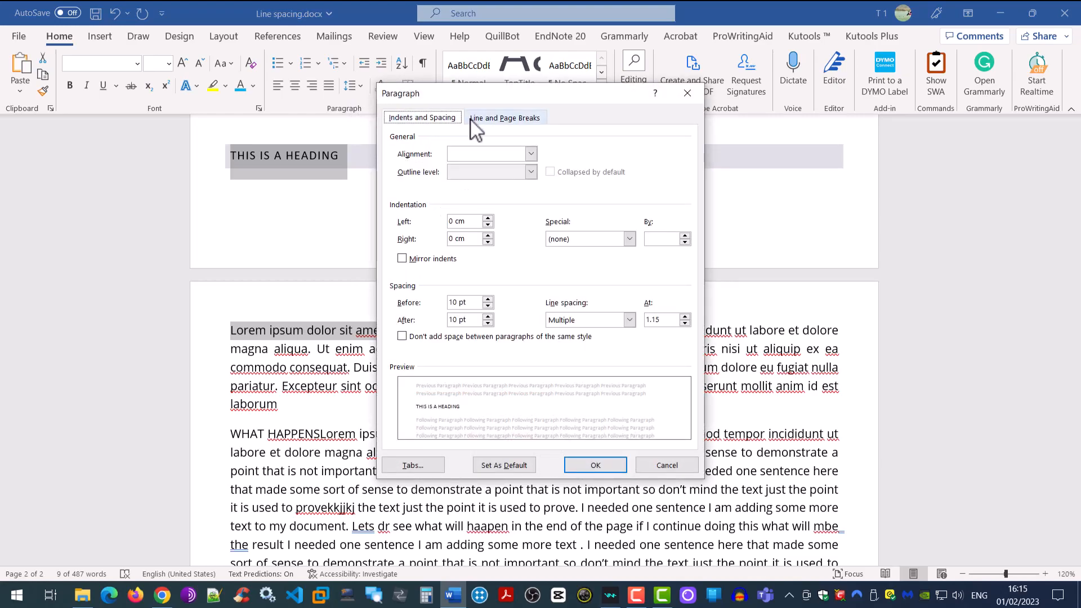
{"action": "left_click", "coordinate": [505, 120]}
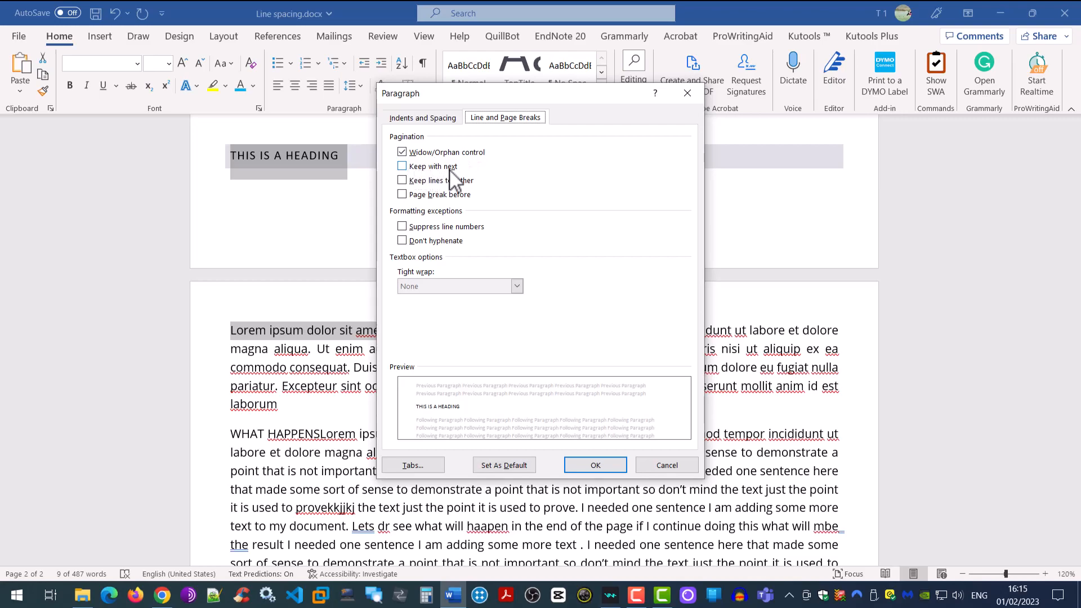
{"action": "left_click", "coordinate": [407, 169]}
{"action": "left_click", "coordinate": [597, 464]}
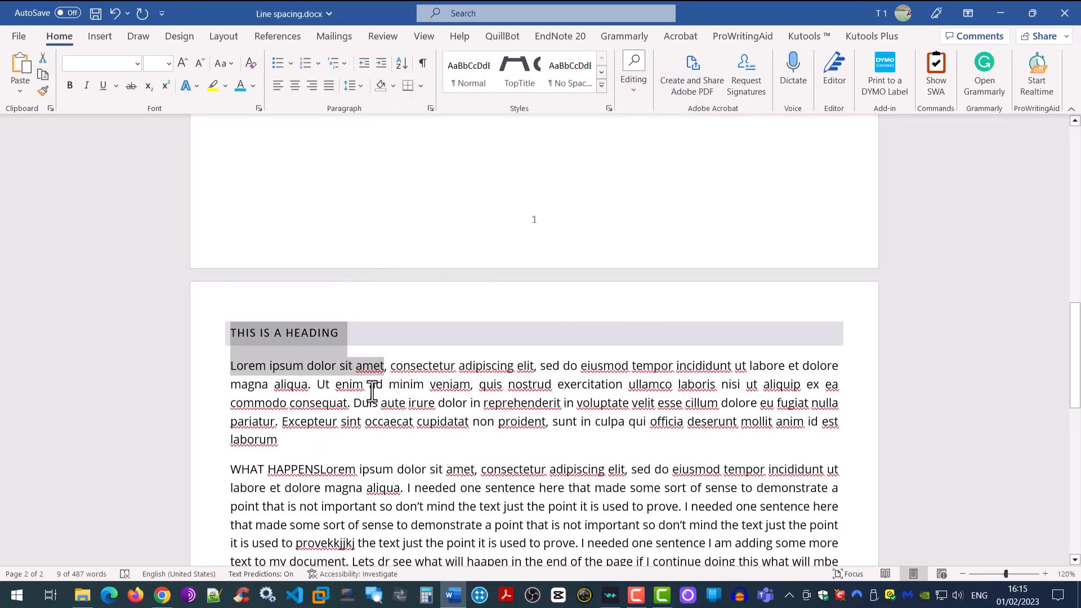
{"action": "left_click", "coordinate": [372, 392]}
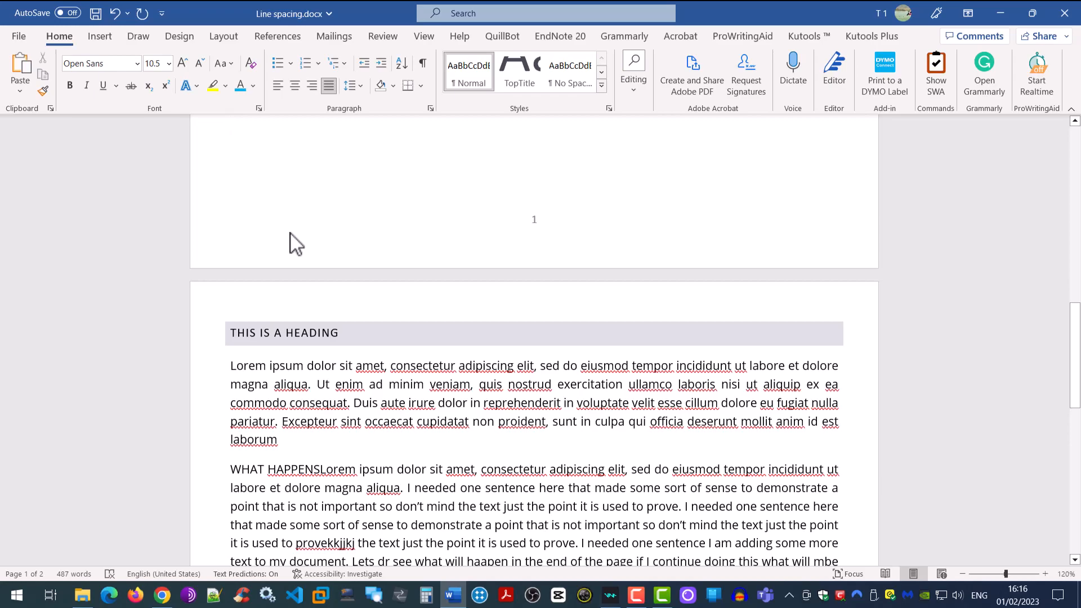
Insert several blank lines above "THIS IS A HEADING" and add the filler text "Bvcbvcbvcvc" among them.
{"action": "key", "text": "Return"}
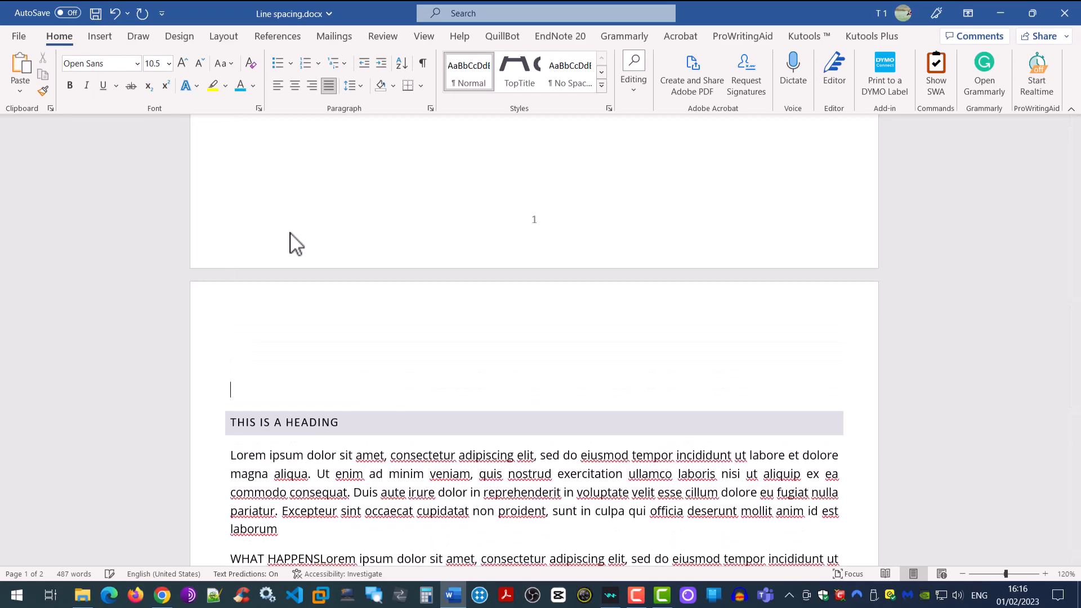
{"action": "key", "text": "Return"}
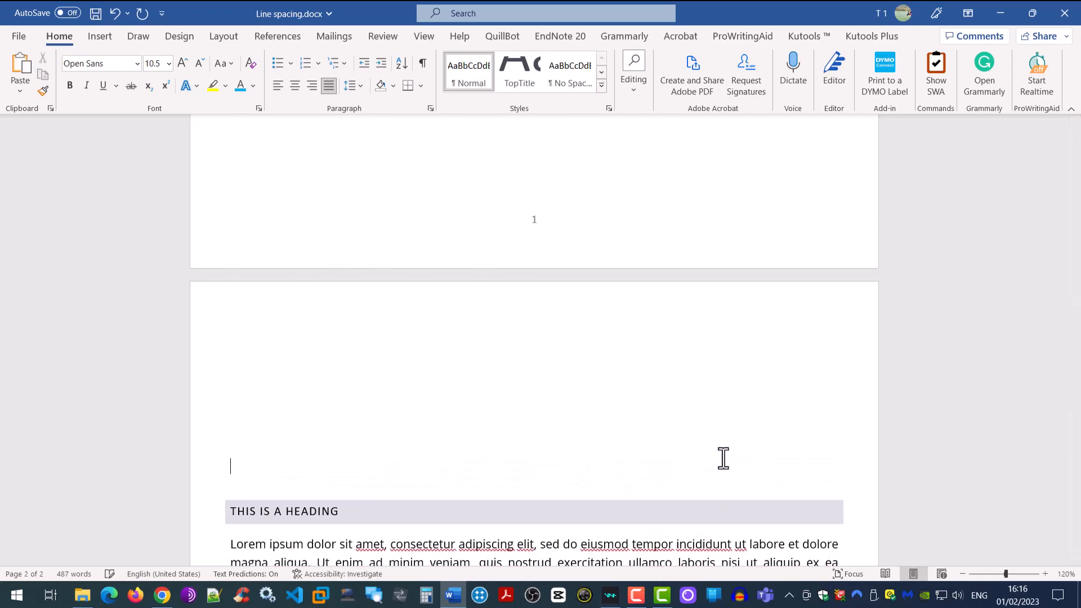
{"action": "scroll", "coordinate": [723, 458], "scroll_direction": "down", "scroll_amount": 3}
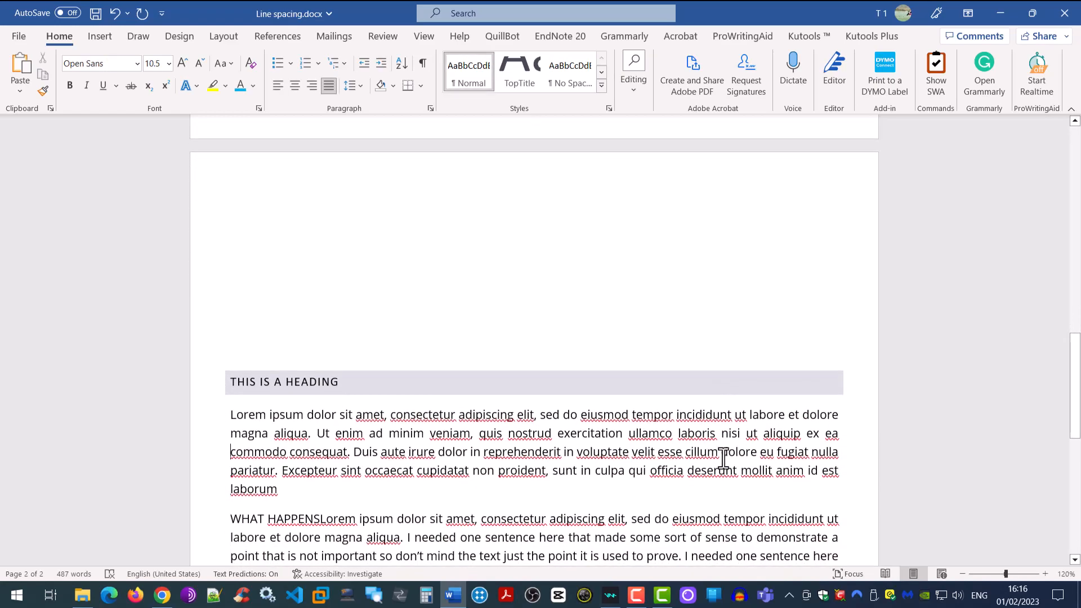
{"action": "key", "text": "Return"}
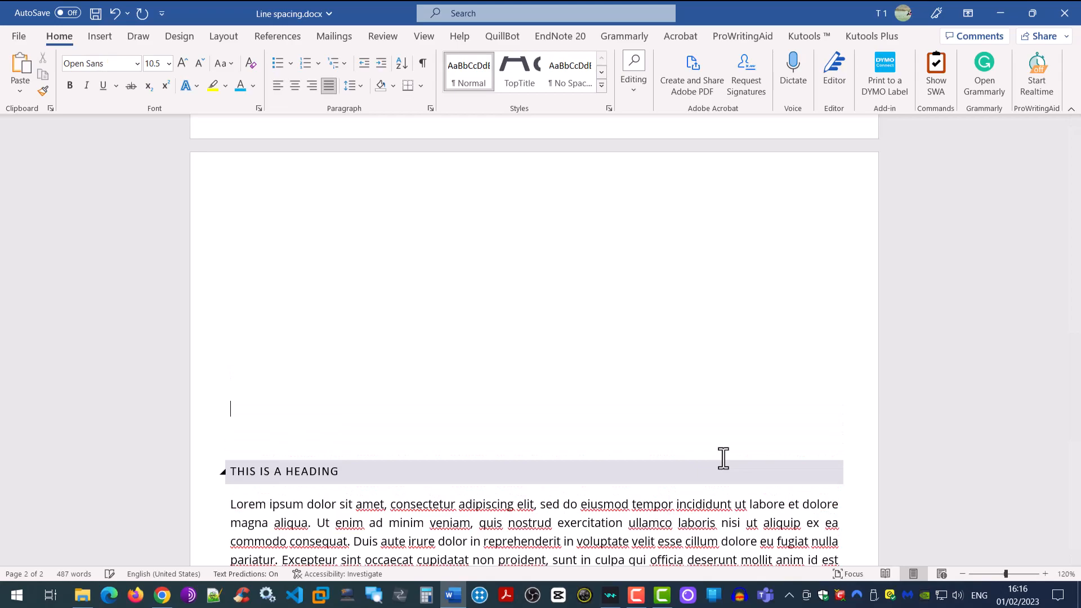
{"action": "type", "text": "bvcbvcbvcvc"}
{"action": "key", "text": "Return"}
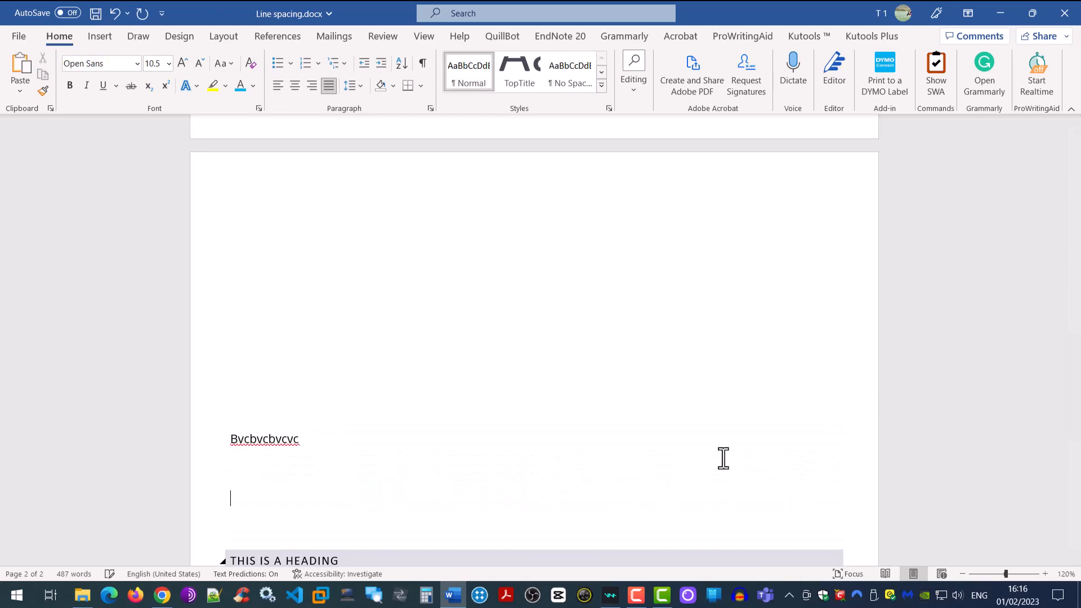
Add more blank lines directly above "THIS IS A HEADING" to push it onto the third page, and check the text below it.
{"action": "scroll", "coordinate": [974, 468], "scroll_direction": "down", "scroll_amount": 7}
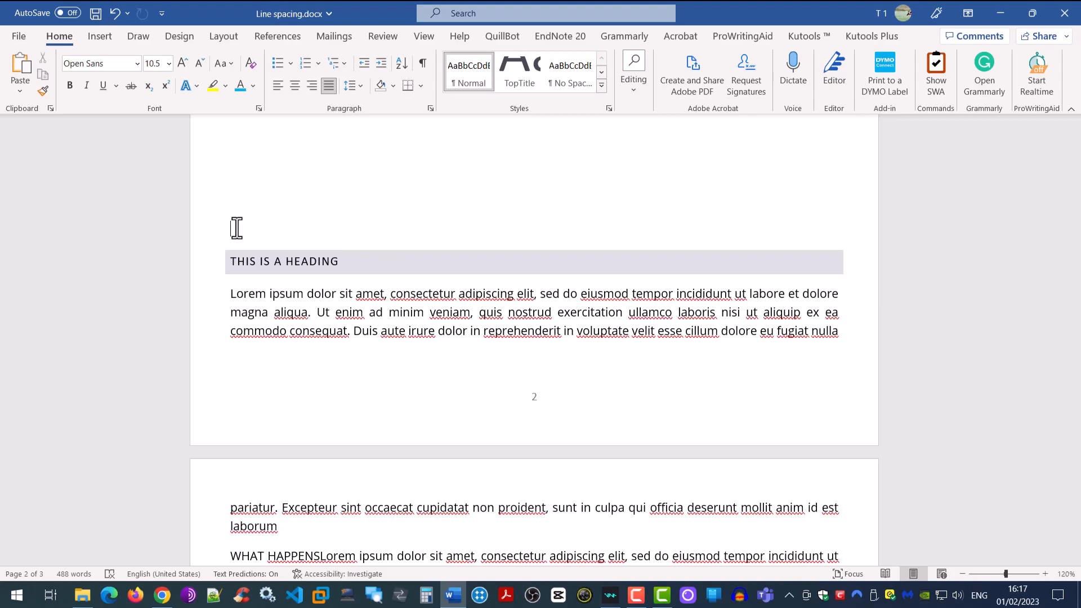
{"action": "key", "text": "Return"}
{"action": "key", "text": "Return"}
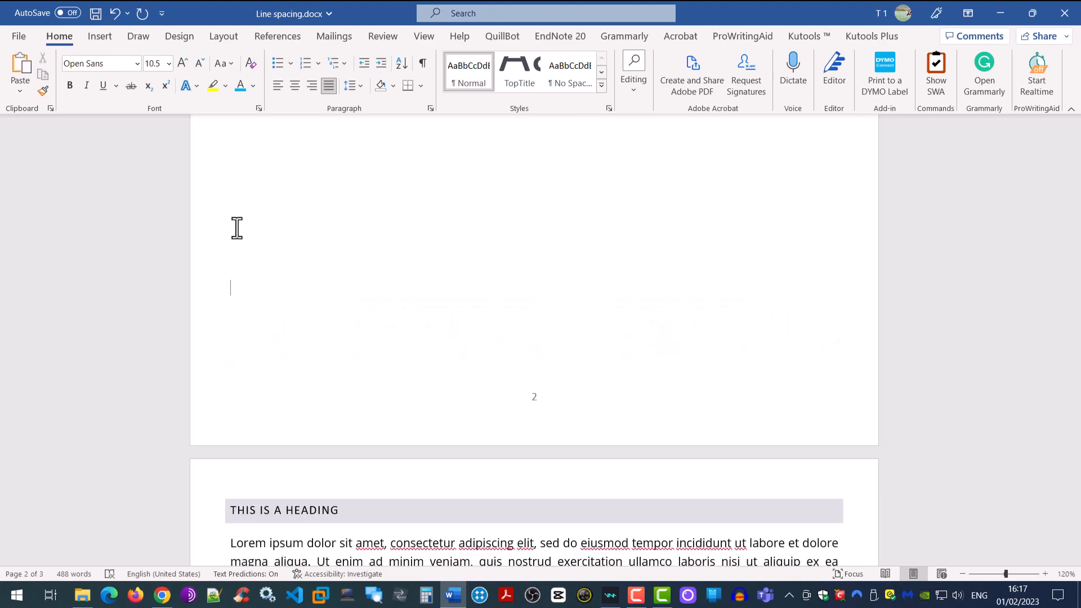
{"action": "scroll", "coordinate": [237, 228], "scroll_direction": "down", "scroll_amount": 2}
{"action": "scroll", "coordinate": [237, 228], "scroll_direction": "down", "scroll_amount": 2}
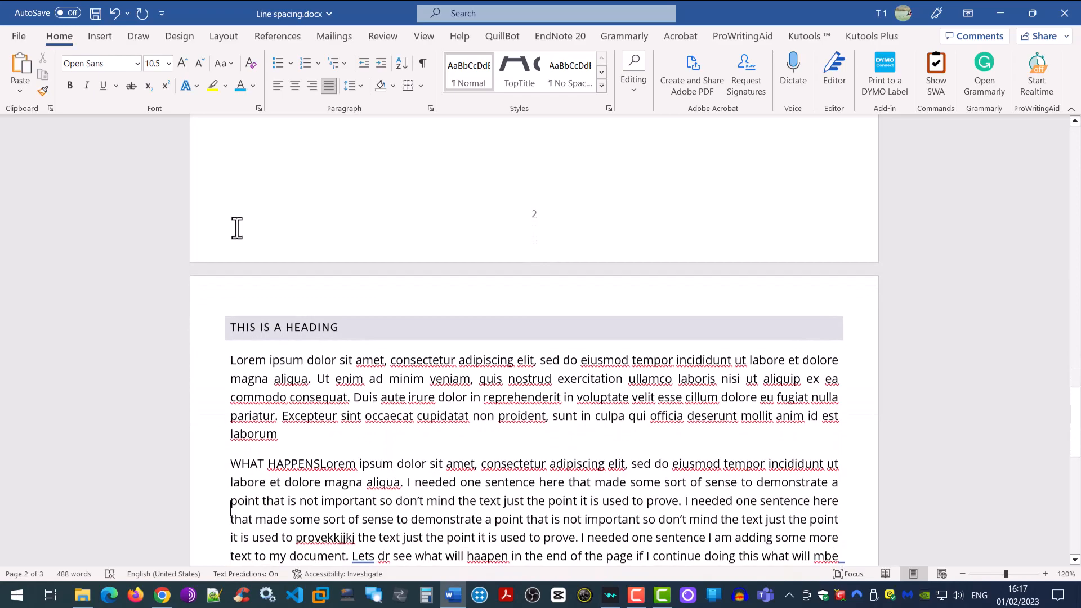